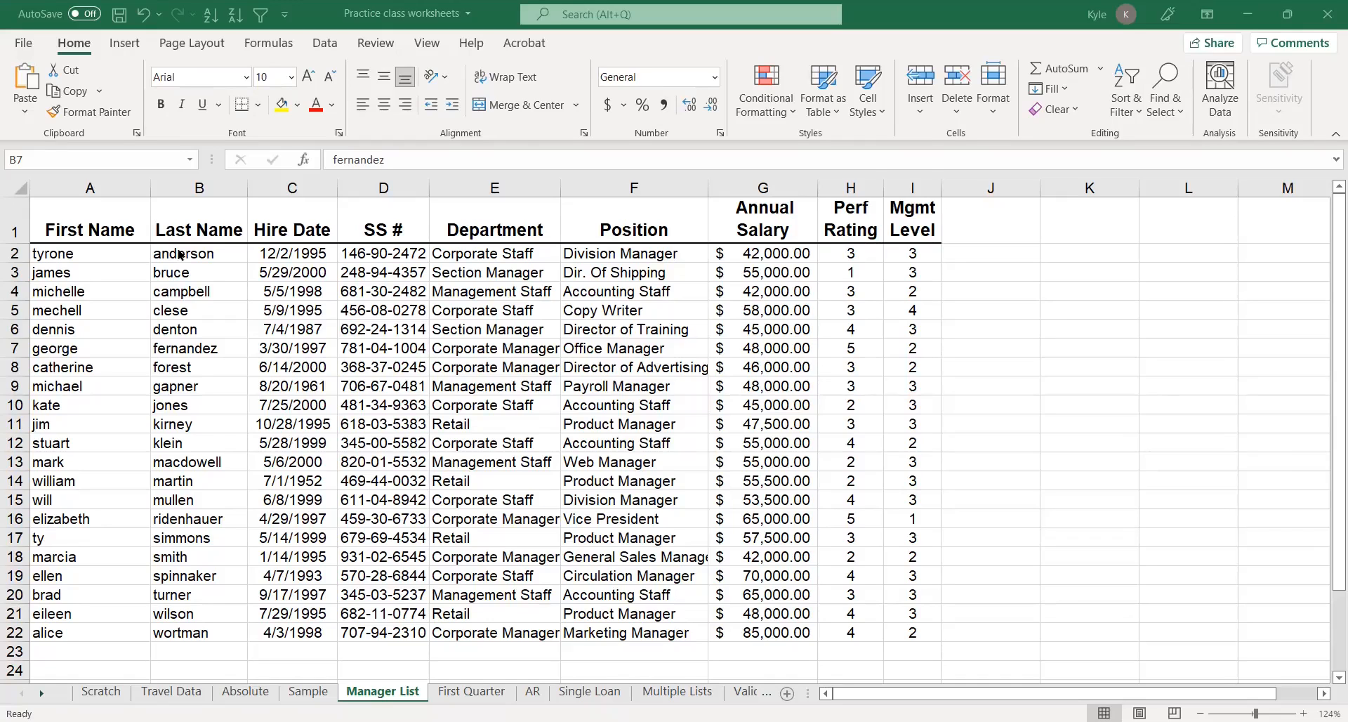
Sort the employee list by Department in ascending order
left_click_drag(180, 254, 176, 482)
left_click_drag(90, 254, 78, 443)
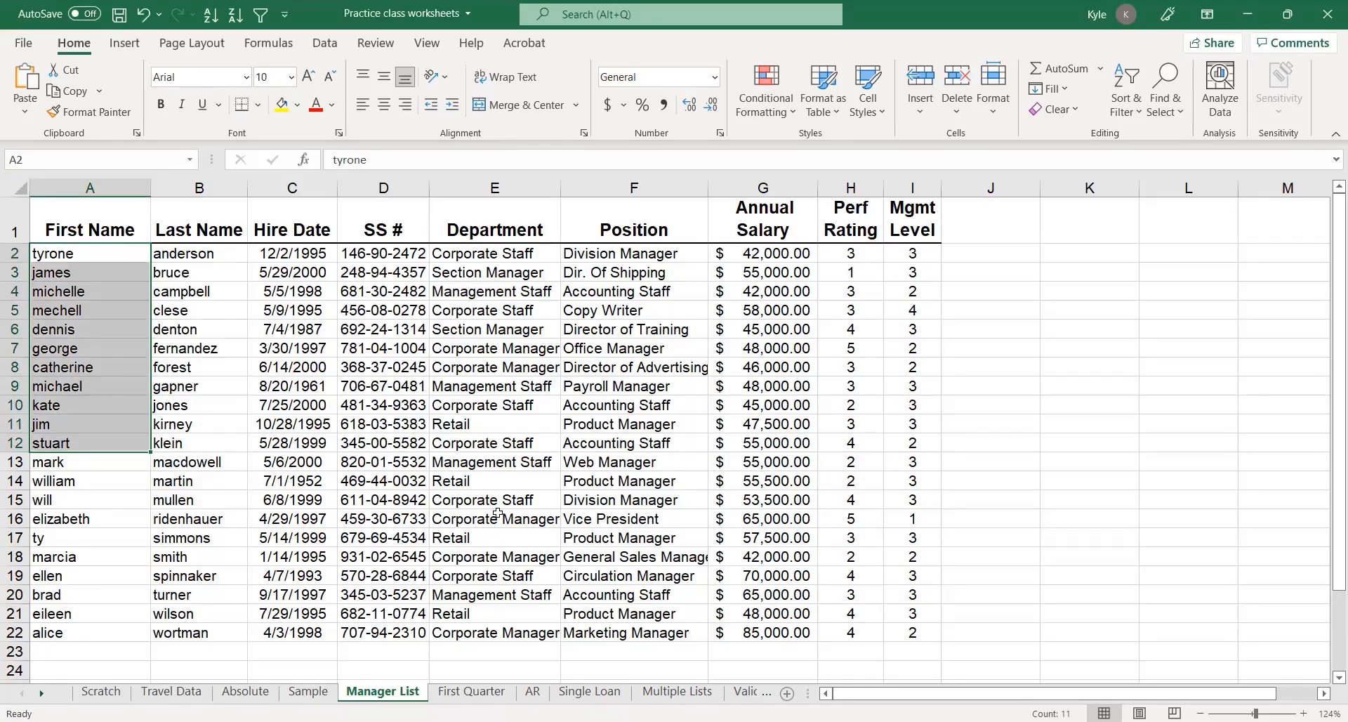
left_click_drag(759, 252, 750, 462)
left_click_drag(494, 259, 496, 520)
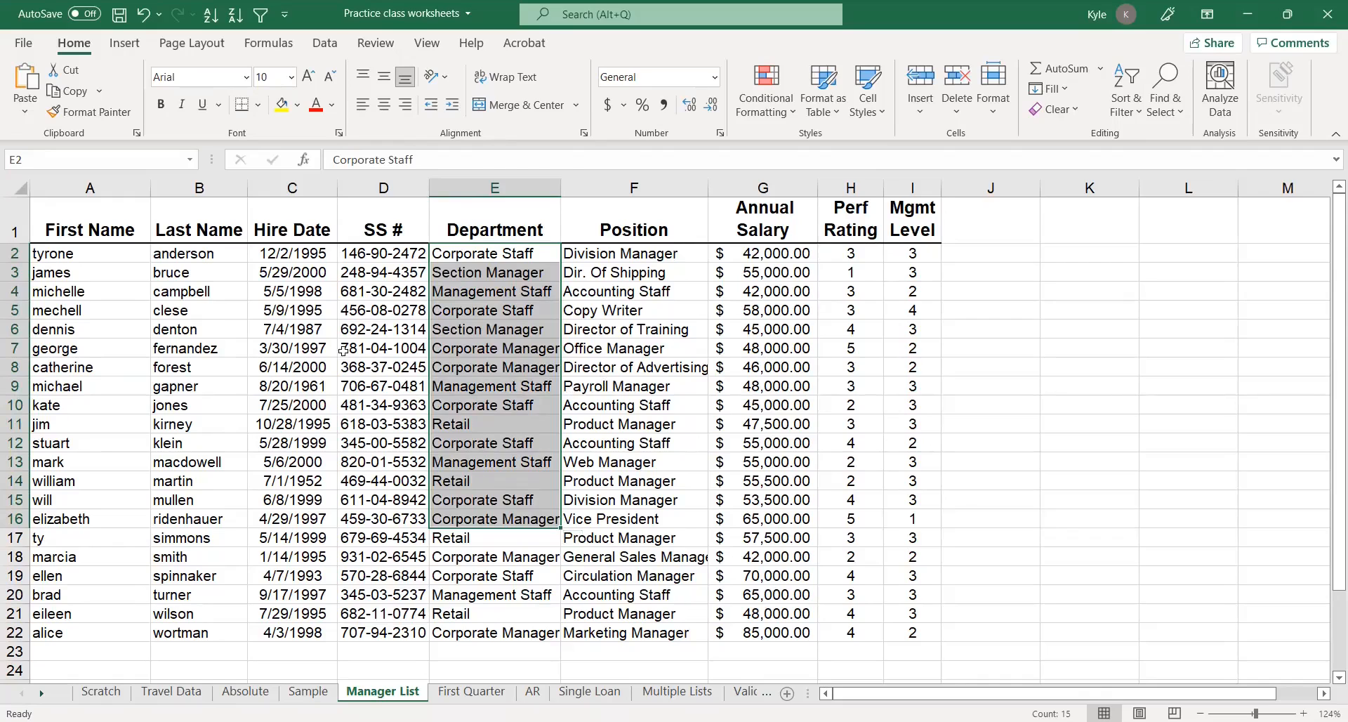
left_click(476, 292)
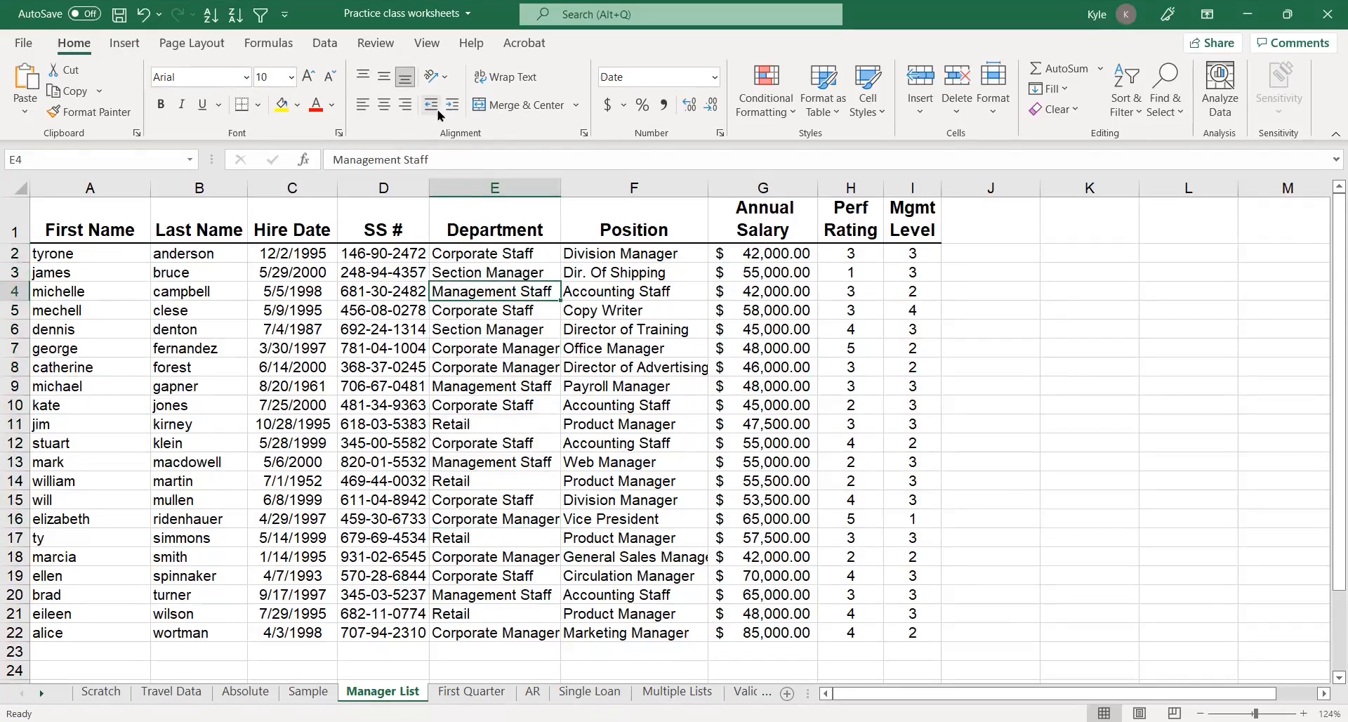
left_click(209, 24)
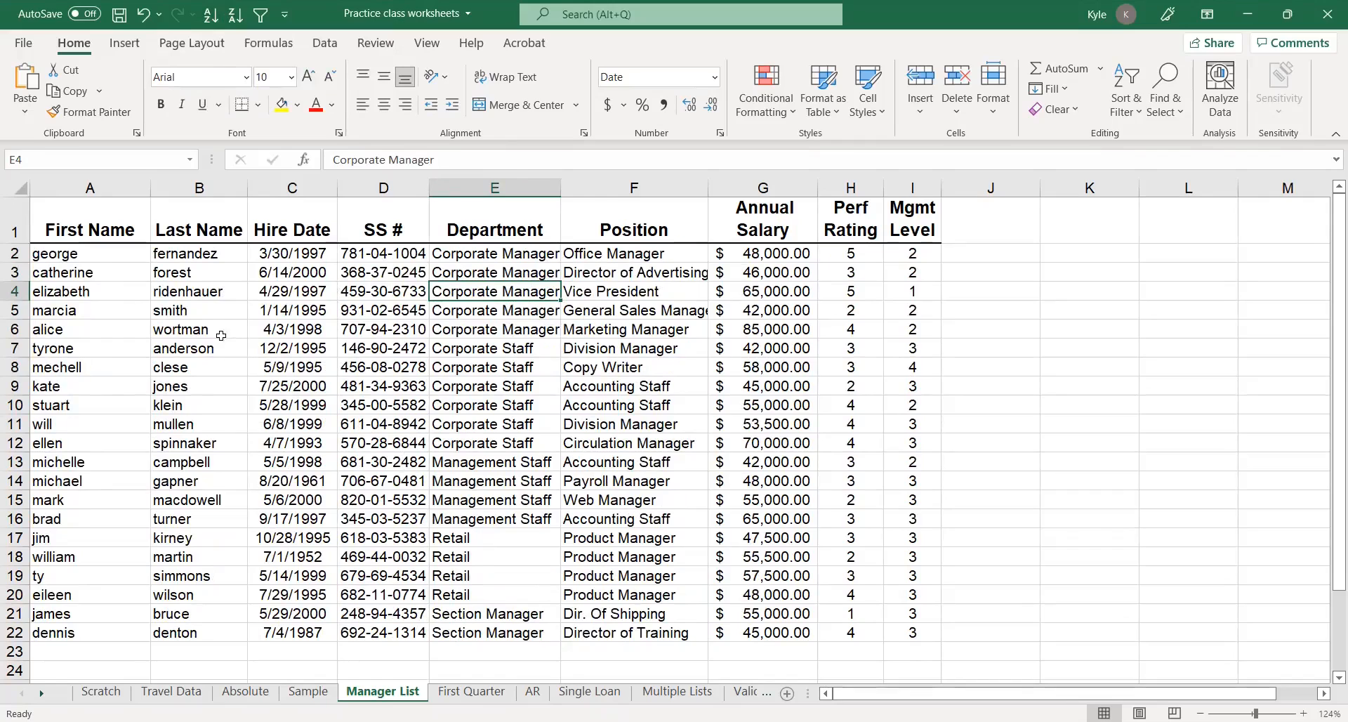
Insert a row below the Corporate Manager records and label it Corporate Manager Total in the Department column
right_click(14, 347)
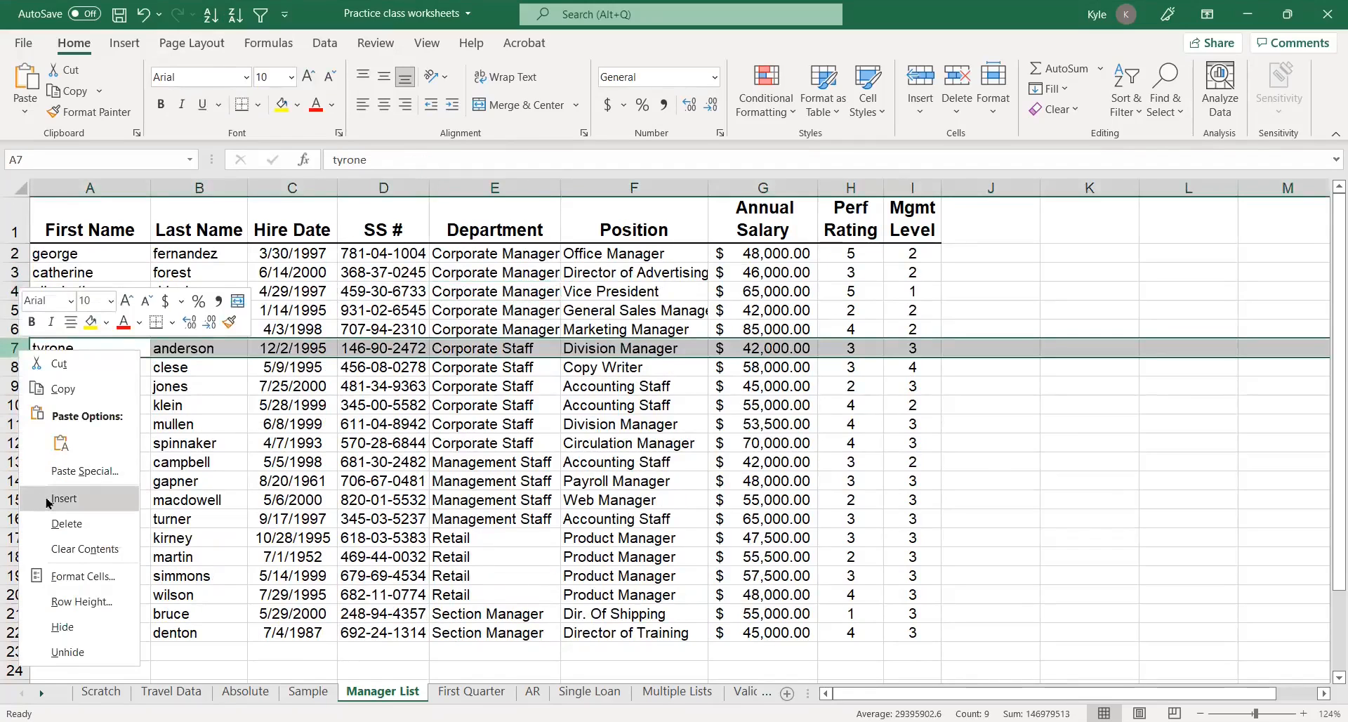
left_click(45, 498)
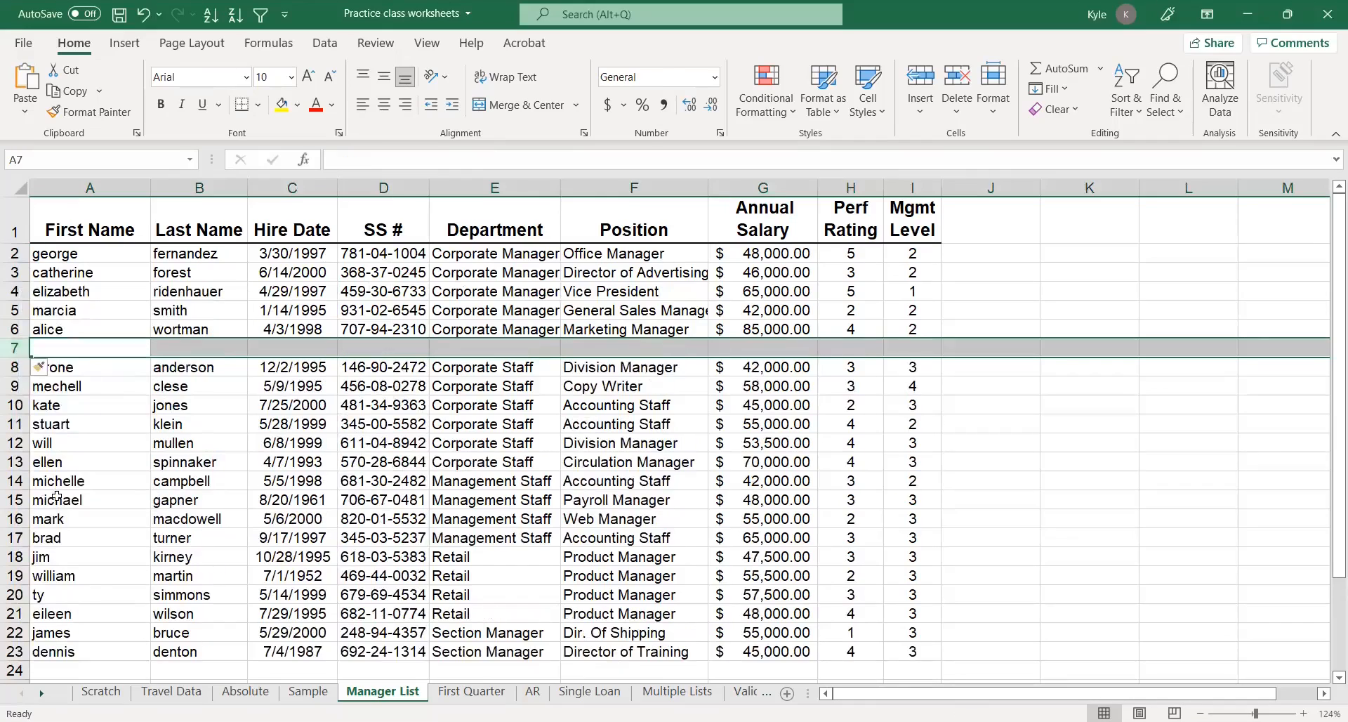
left_click(521, 346)
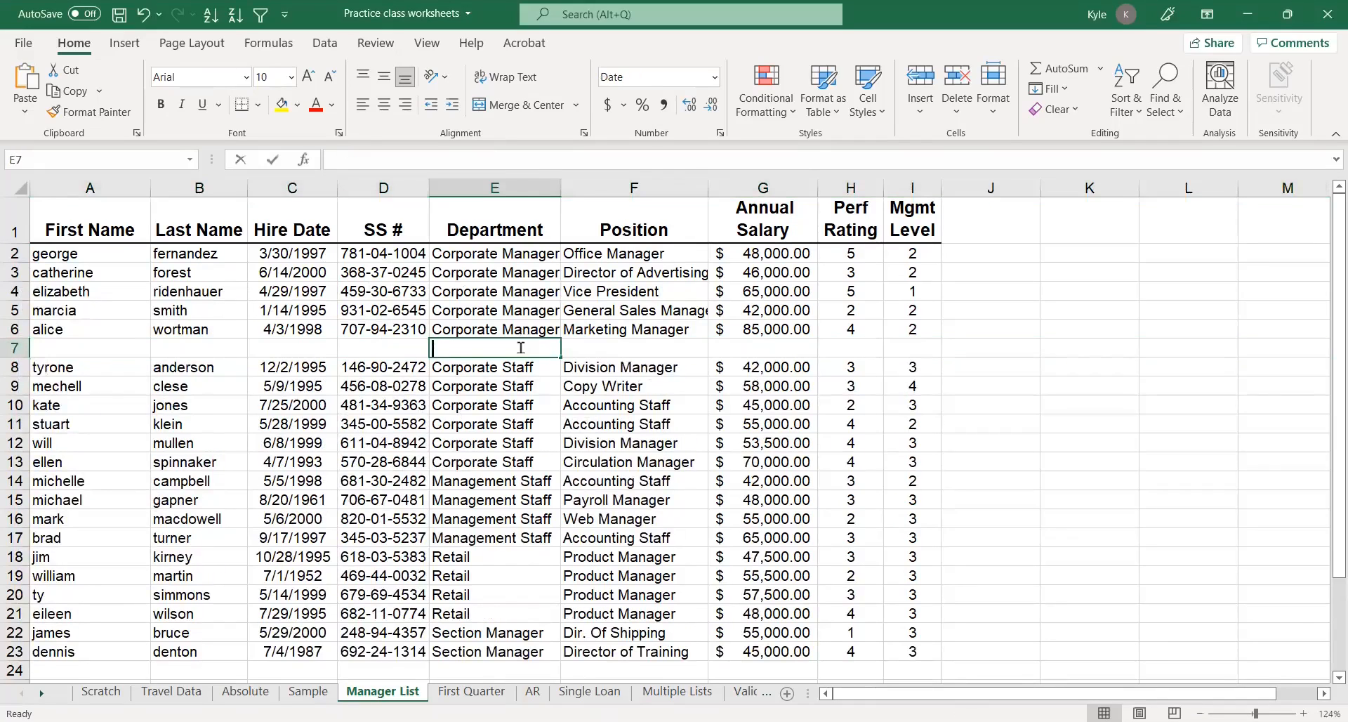
type("Corporta")
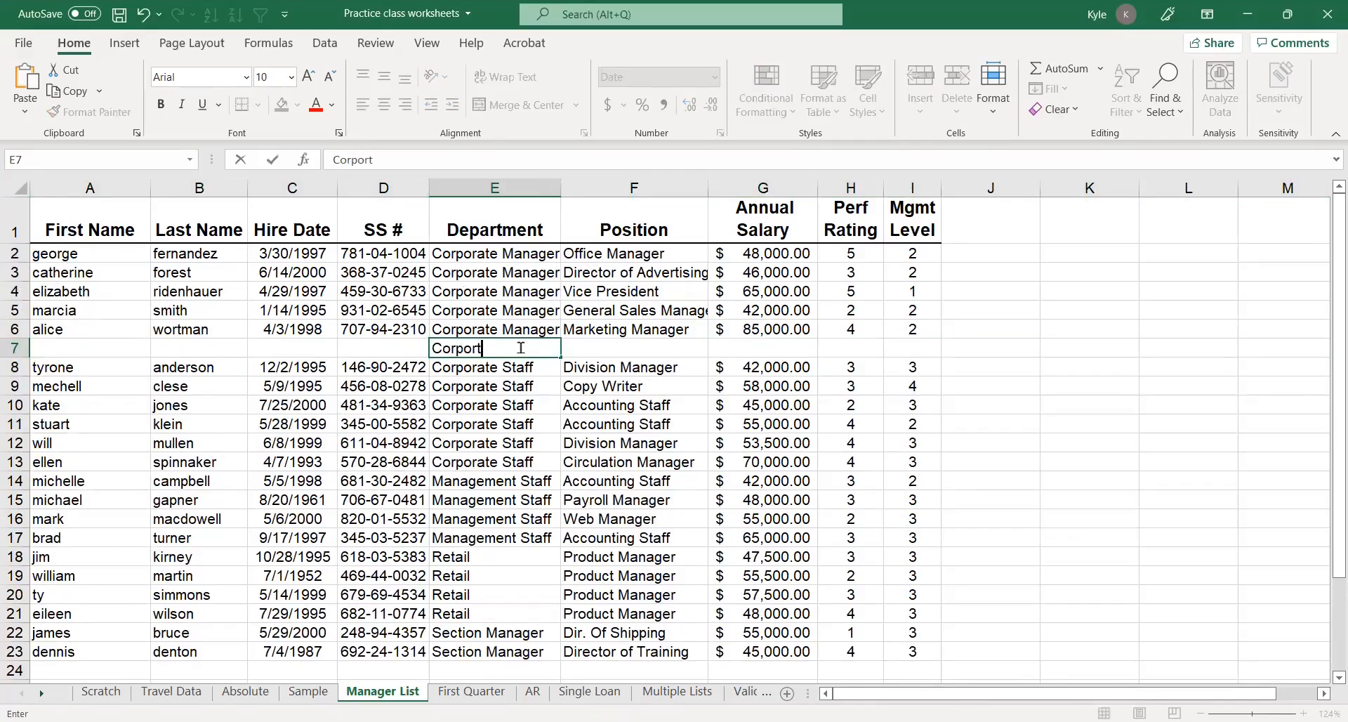
key("BackSpace")
key("BackSpace")
type("ate Manager")
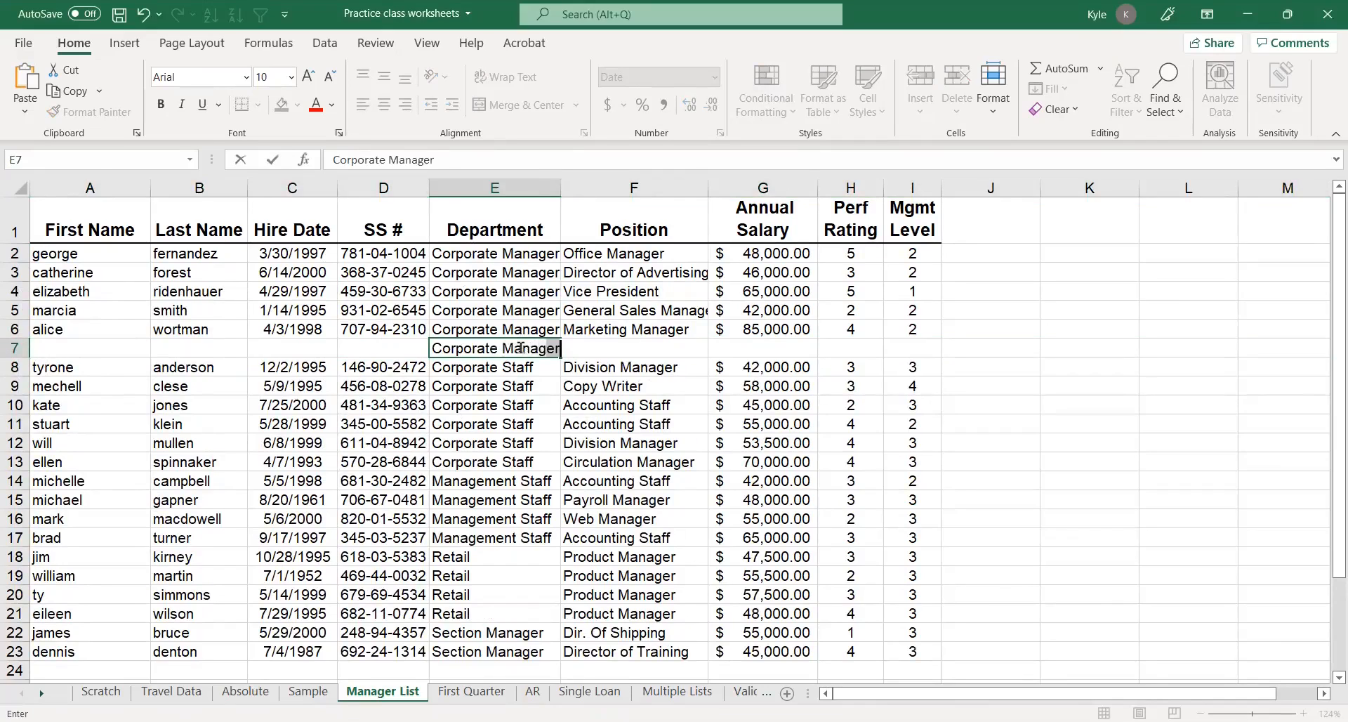
type(" Total")
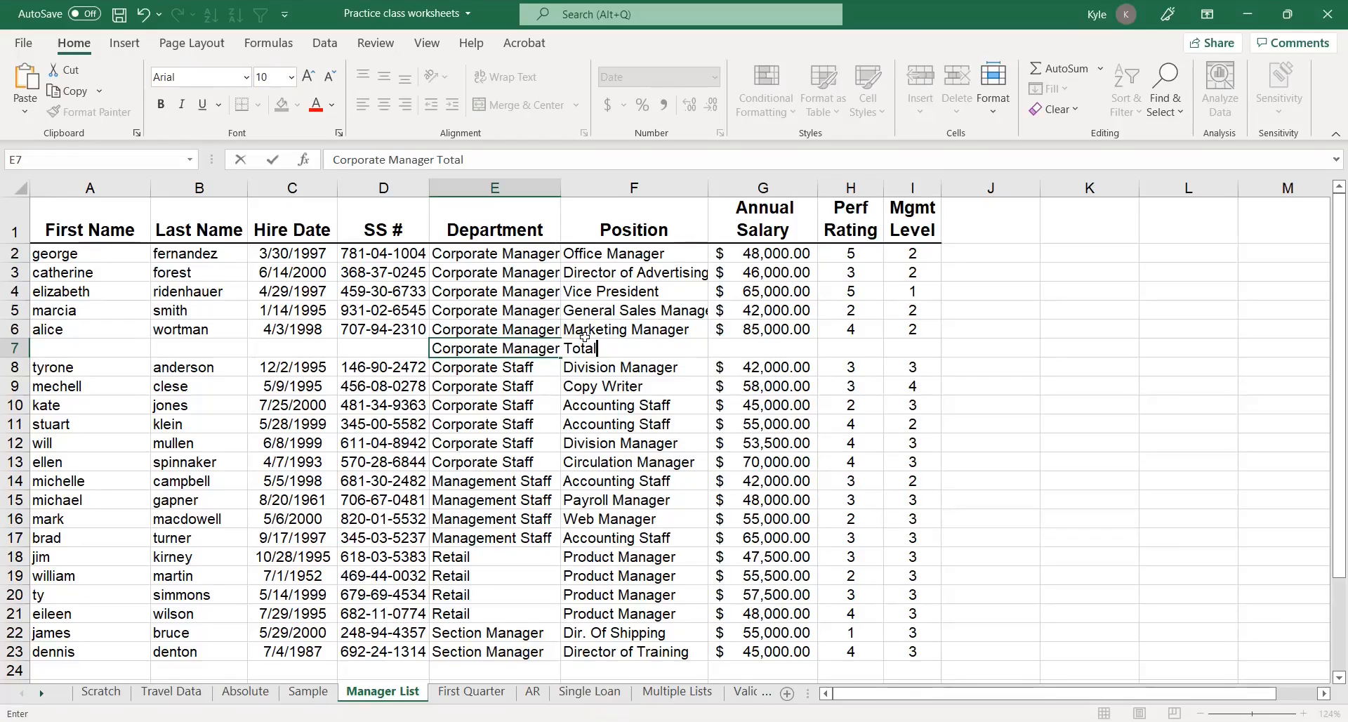
Sum the Corporate Manager annual salaries in that total row with AutoSum
left_click(750, 349)
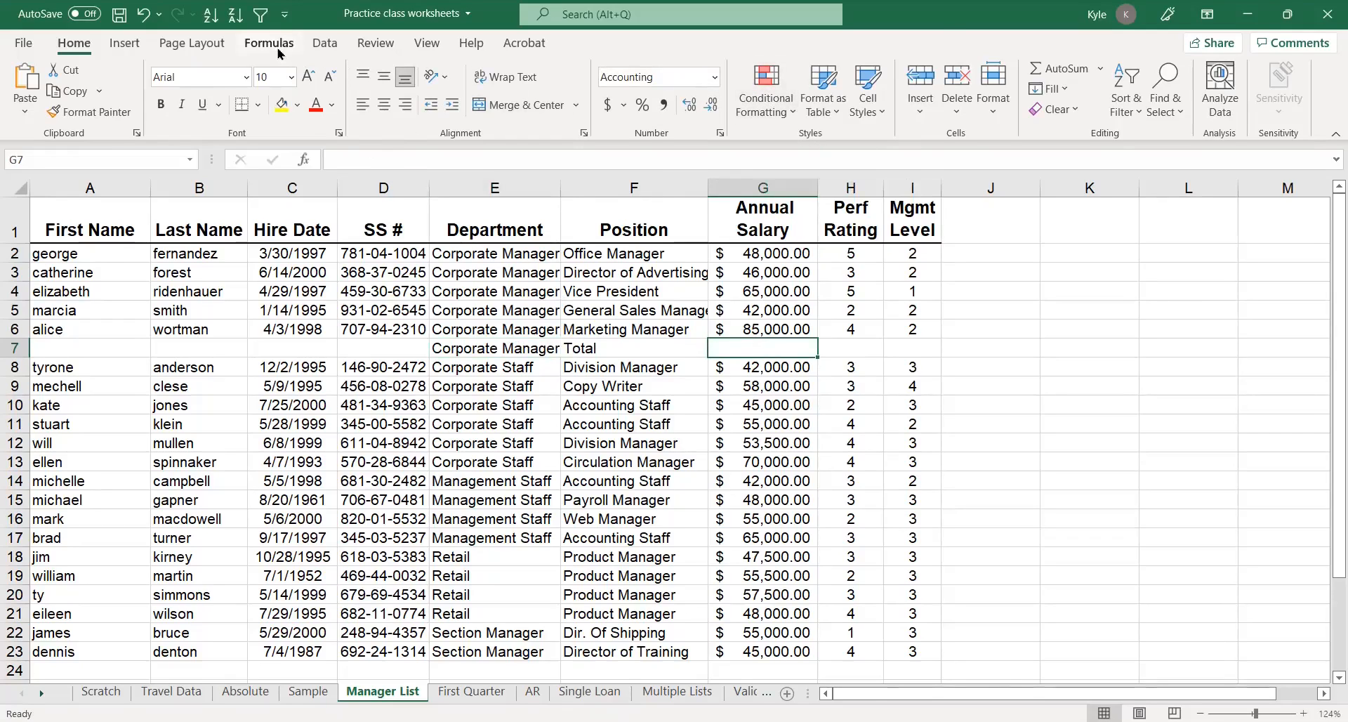
left_click(1044, 68)
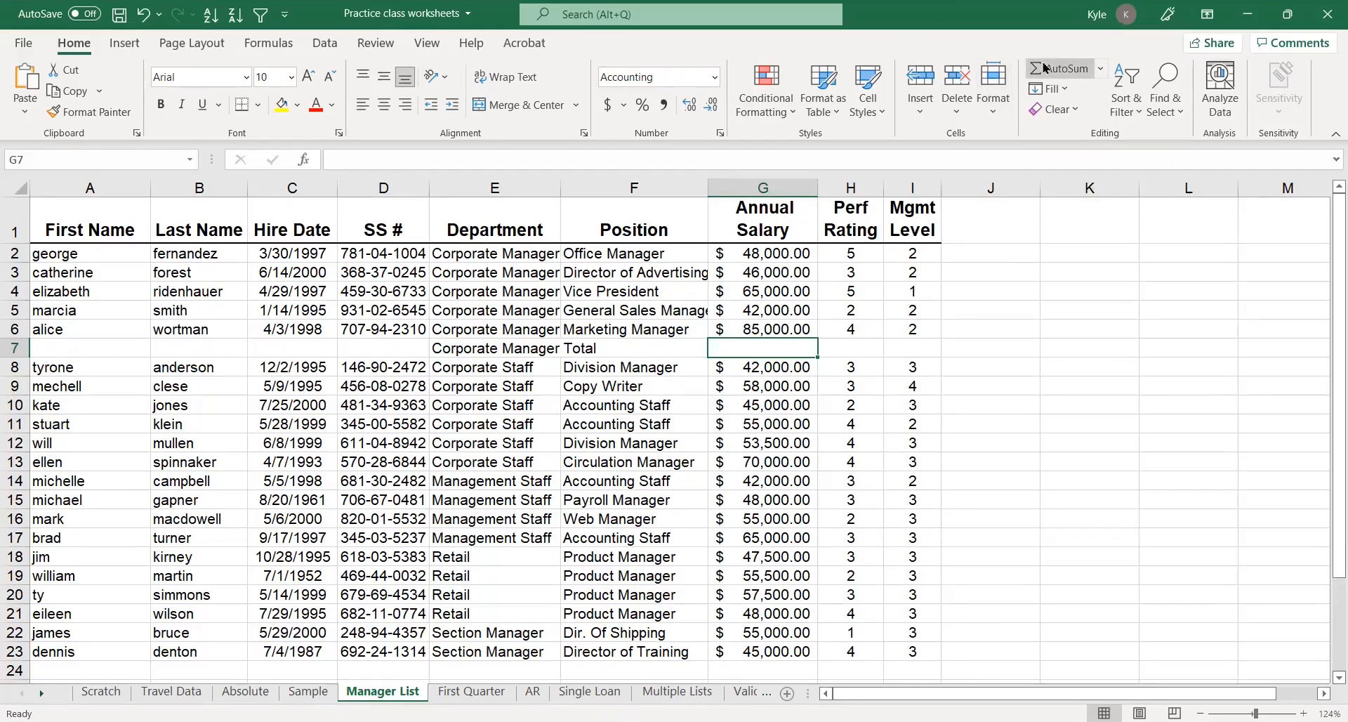
key("Return")
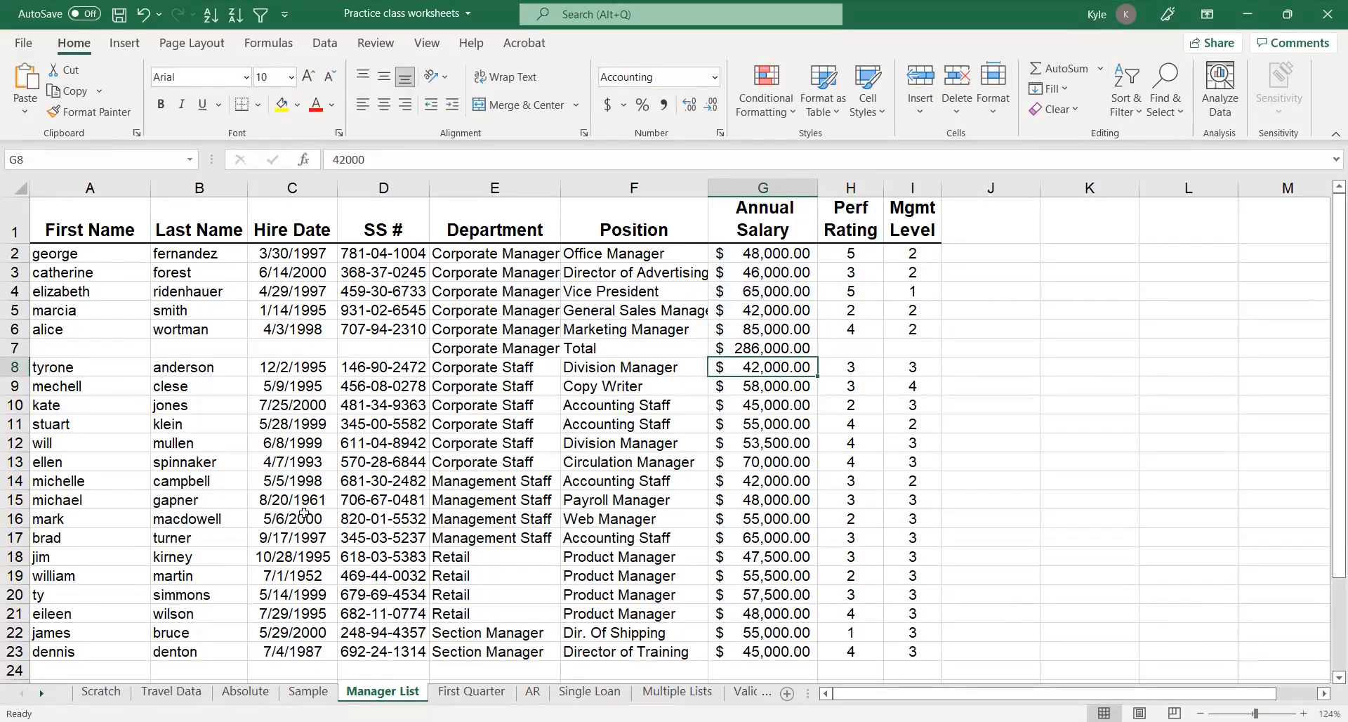
Insert a row below the Corporate Staff records and label it Corporate Staff Total in the Department column
left_click(19, 481)
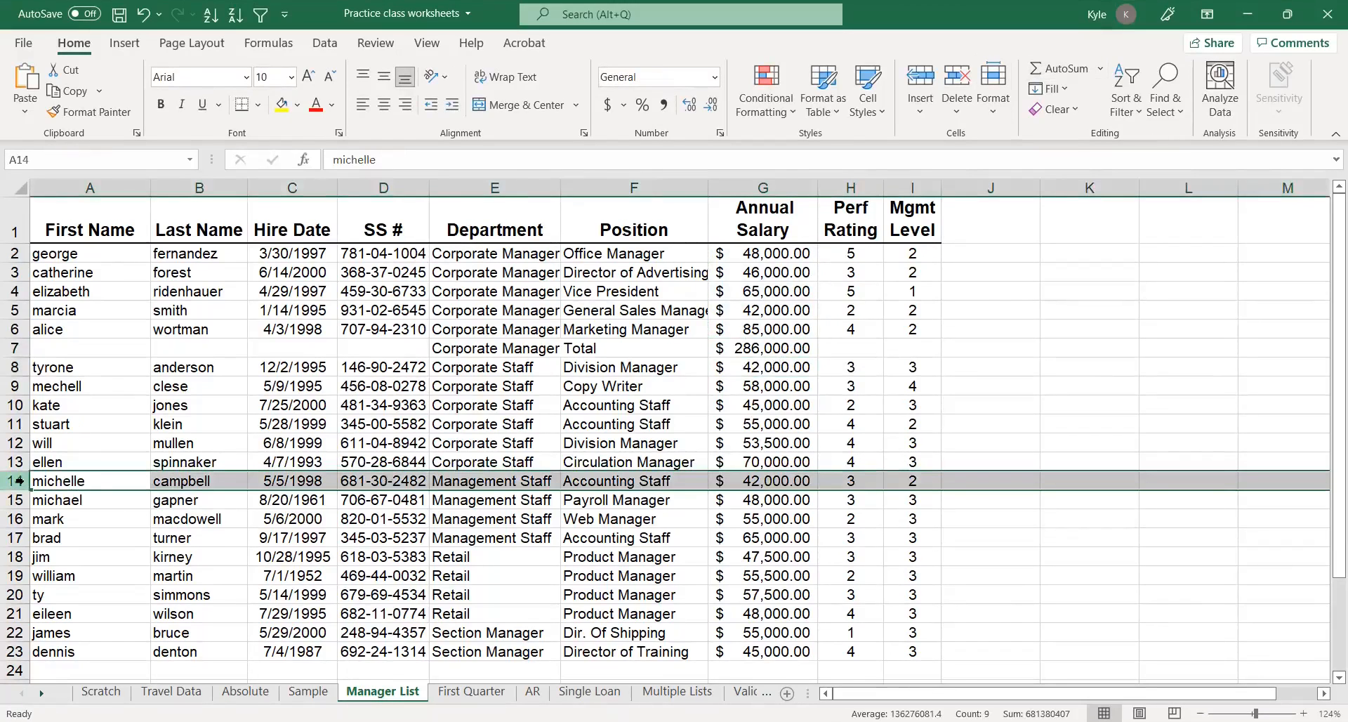
right_click(25, 484)
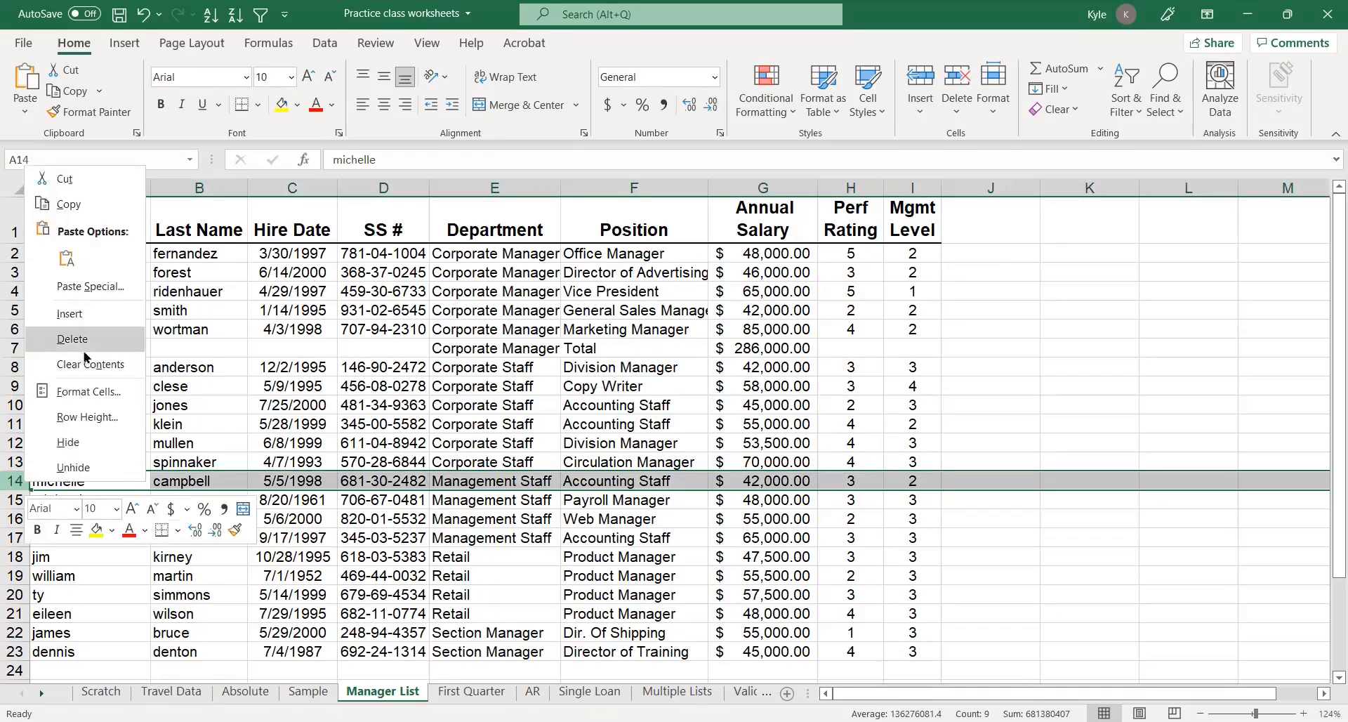
left_click(84, 312)
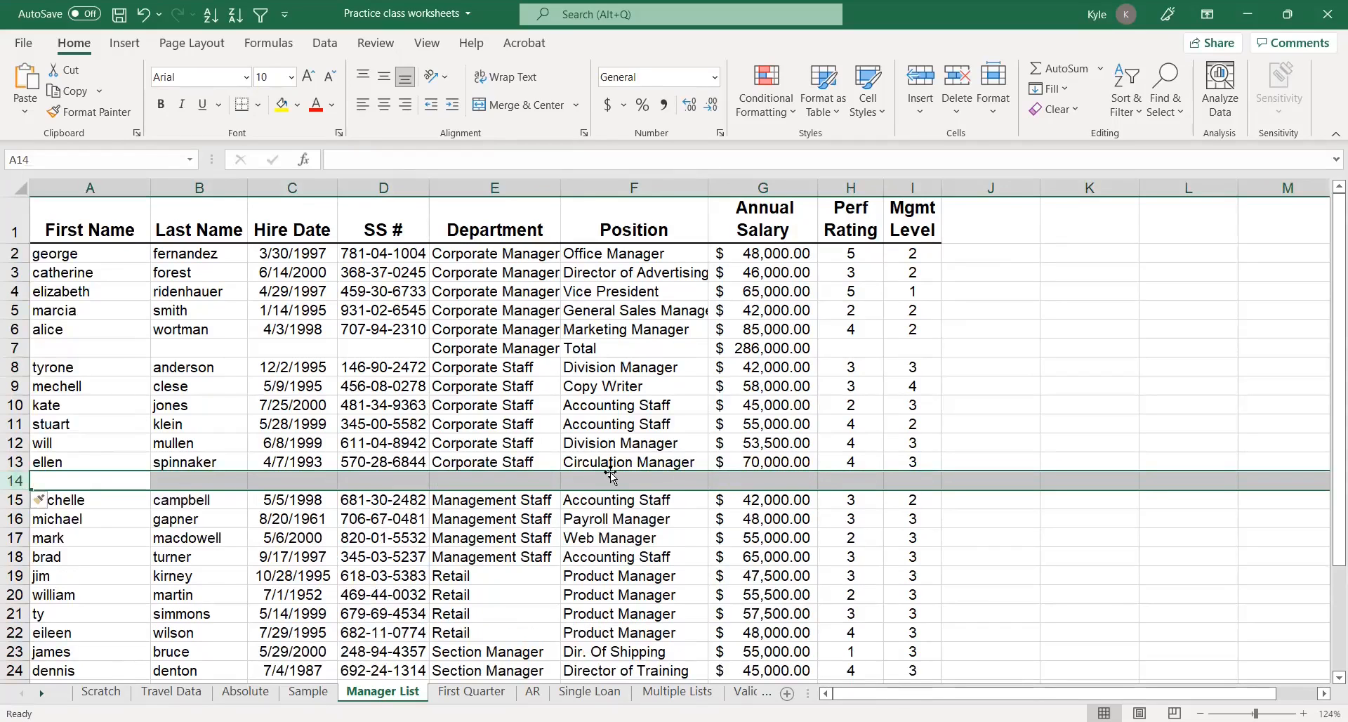
left_click(533, 480)
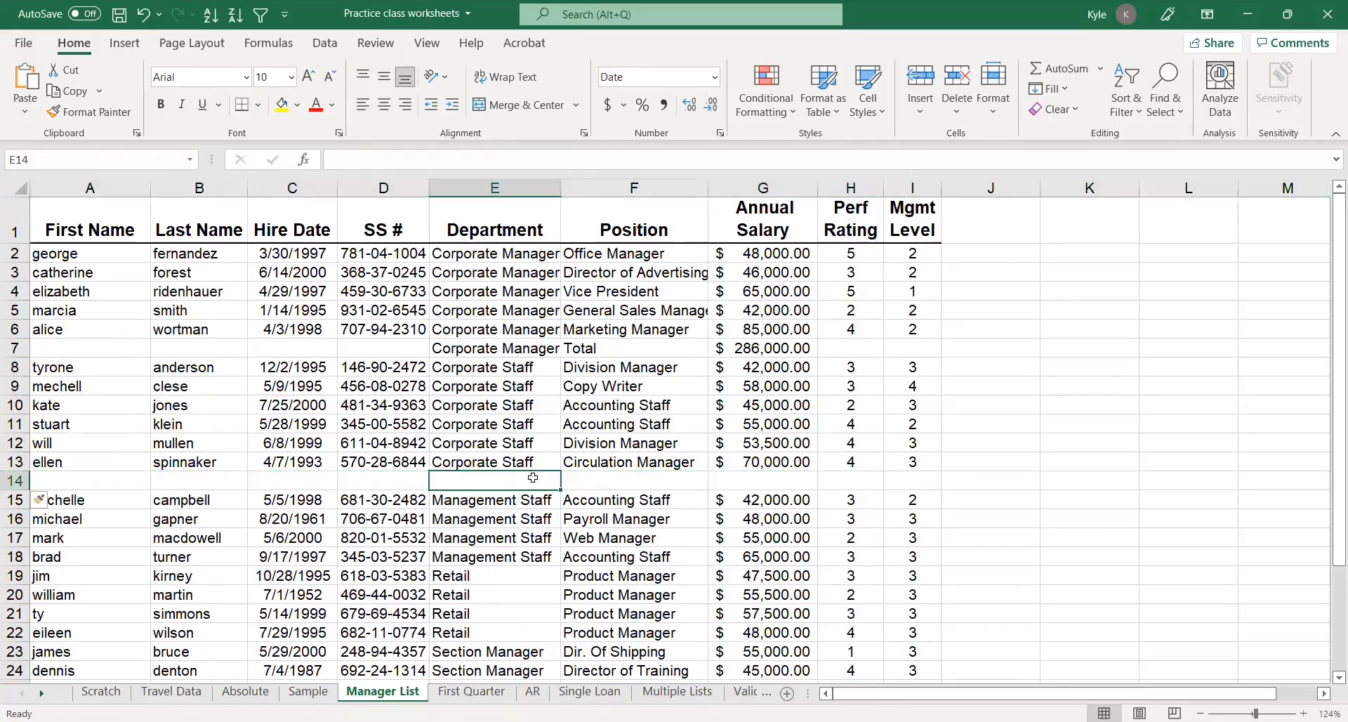
type("Corporate Staff Total")
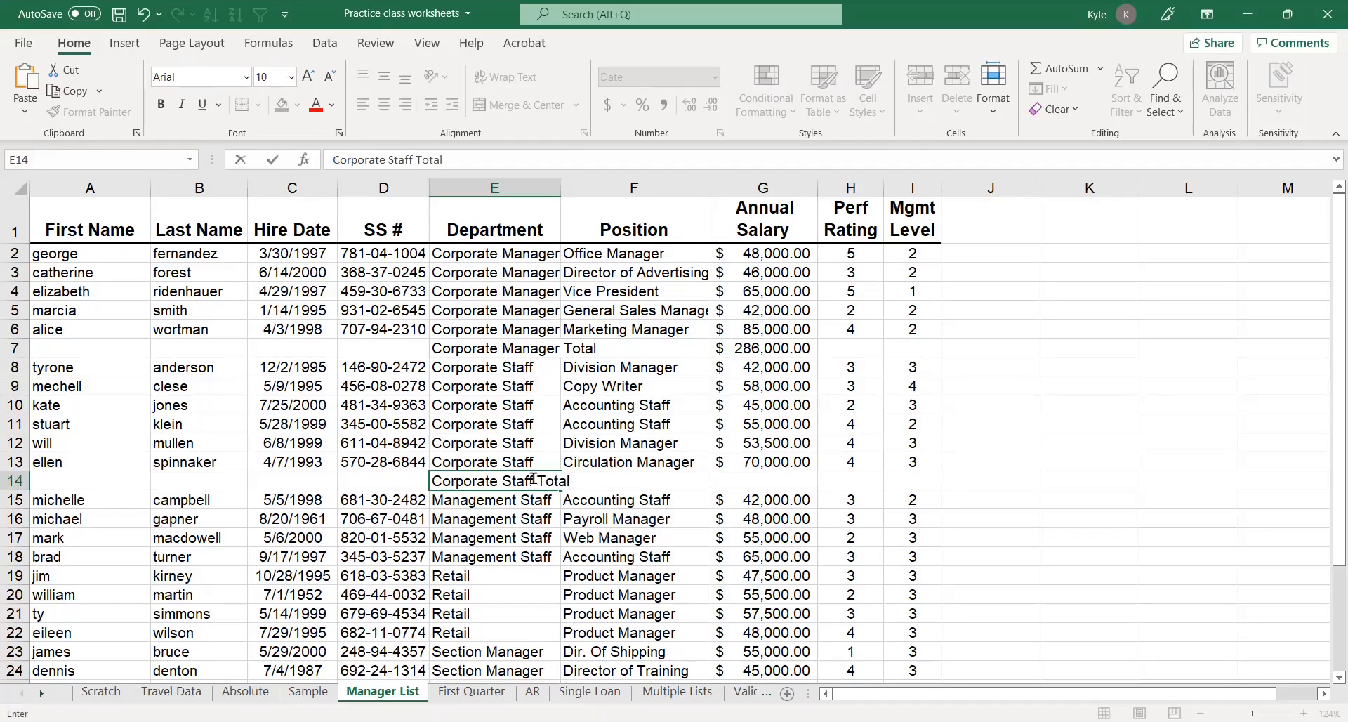
Sum the Corporate Staff annual salaries in its total row with AutoSum
left_click(755, 478)
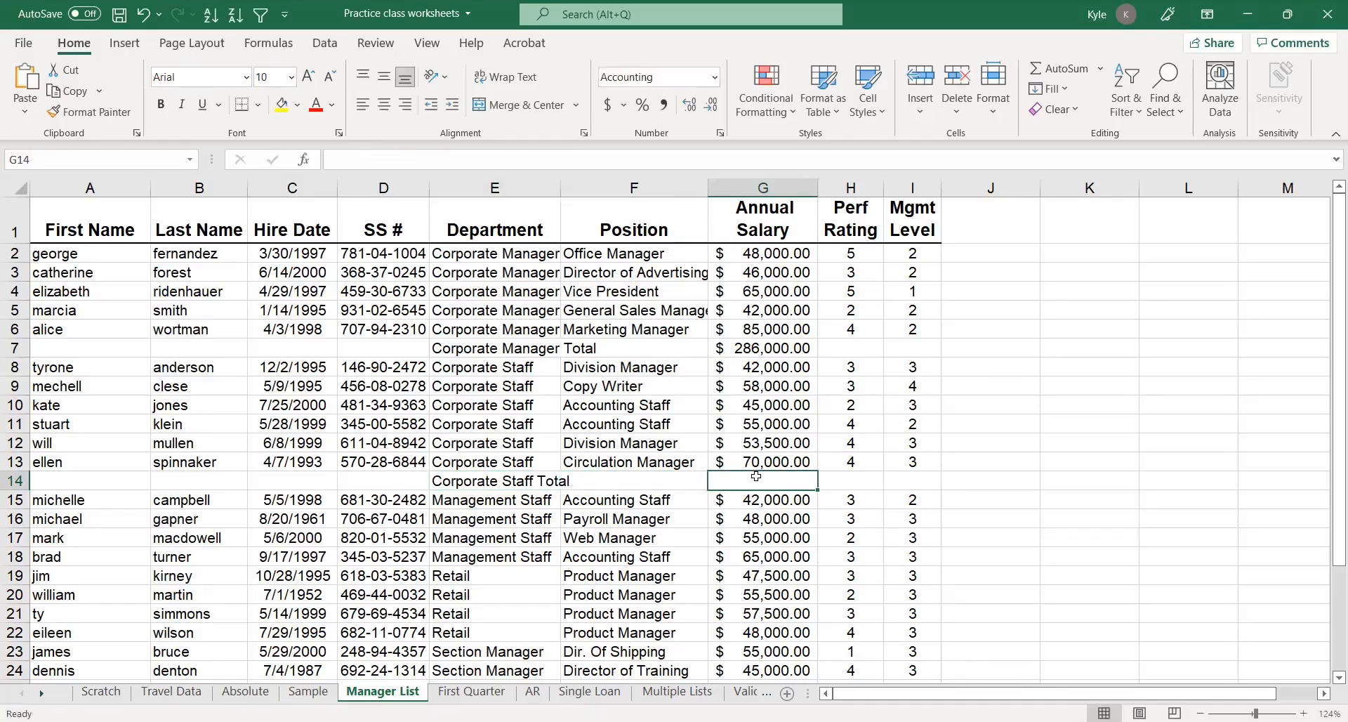
left_click(1079, 68)
key("Return")
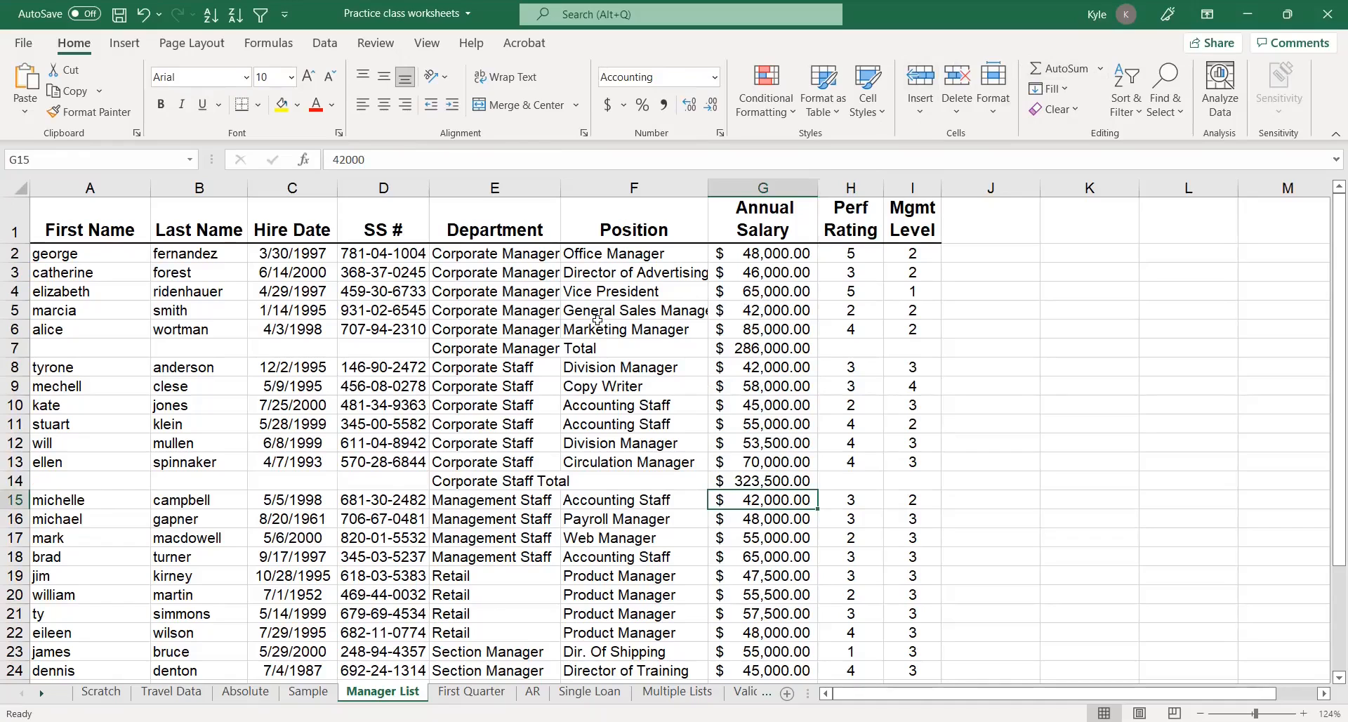
Undo both manual total rows and the department sort
left_click(145, 15)
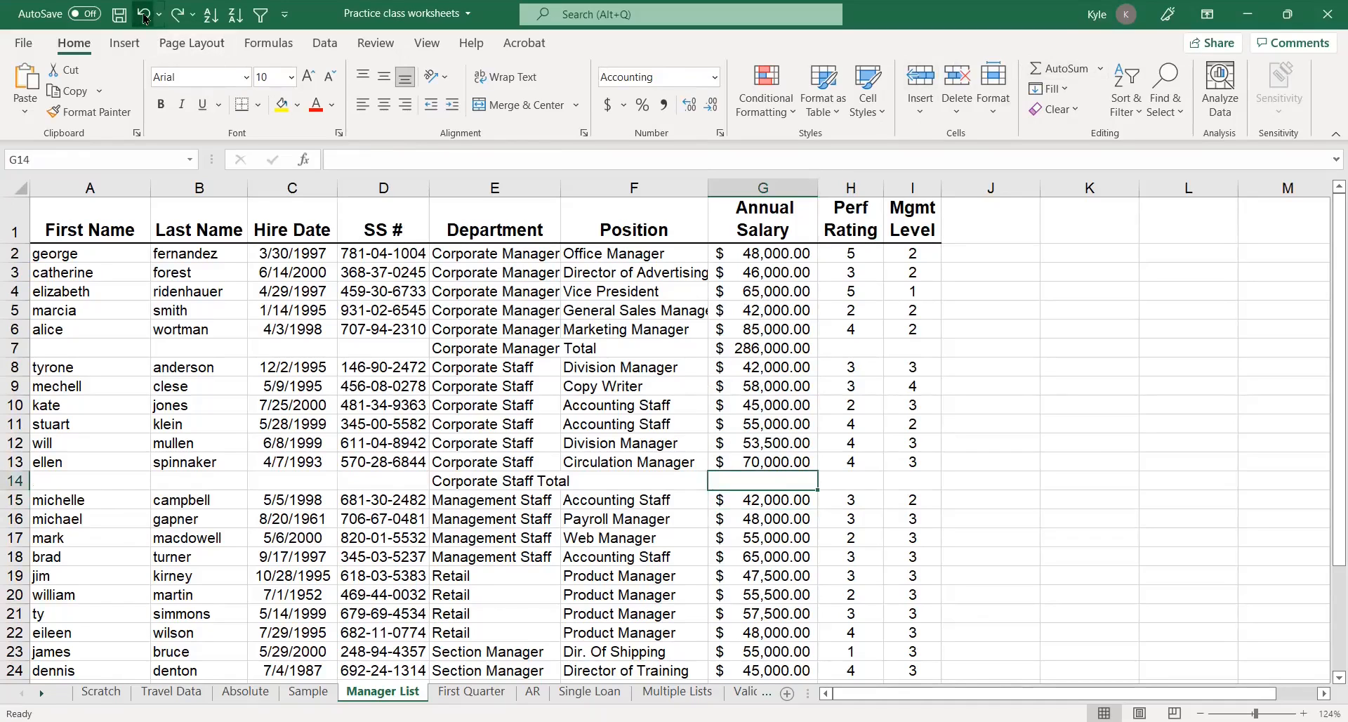
left_click(145, 15)
left_click(145, 15)
left_click(144, 15)
left_click(145, 16)
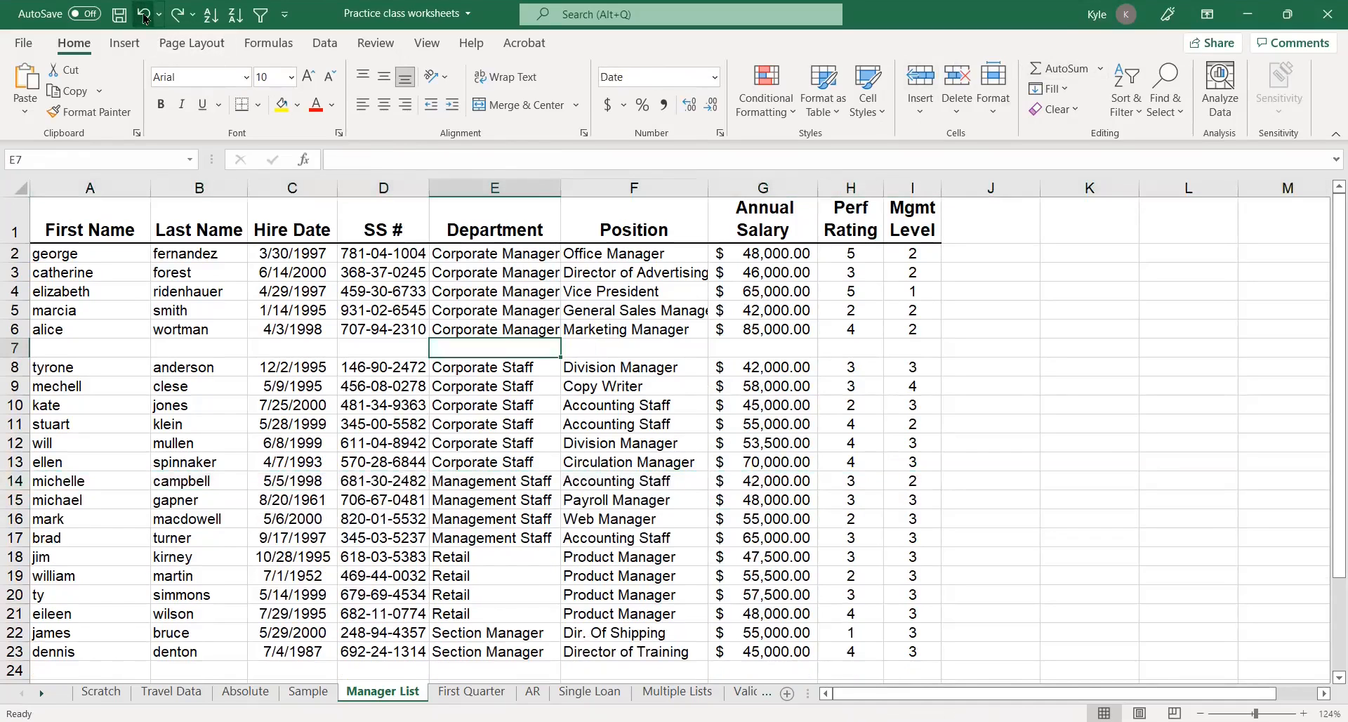
left_click(144, 16)
left_click(145, 16)
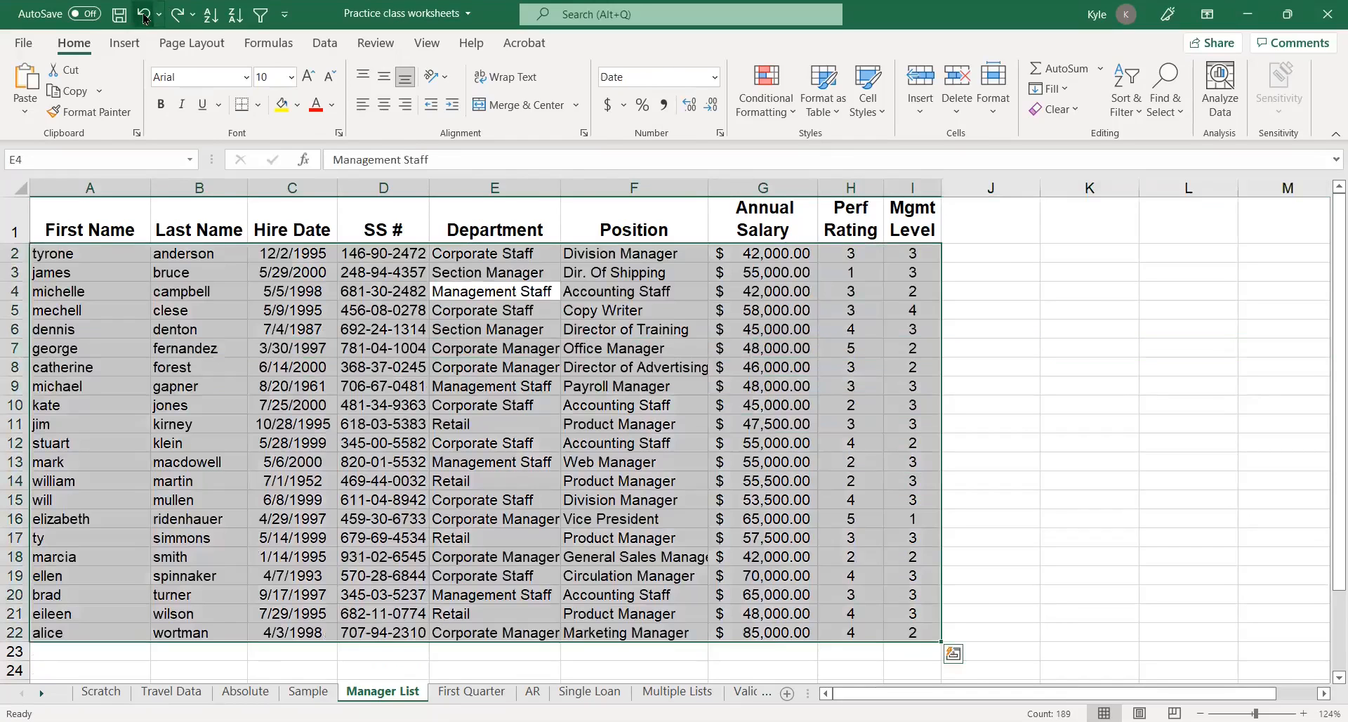
Sort the employee list by Department in ascending order again
left_click(180, 464)
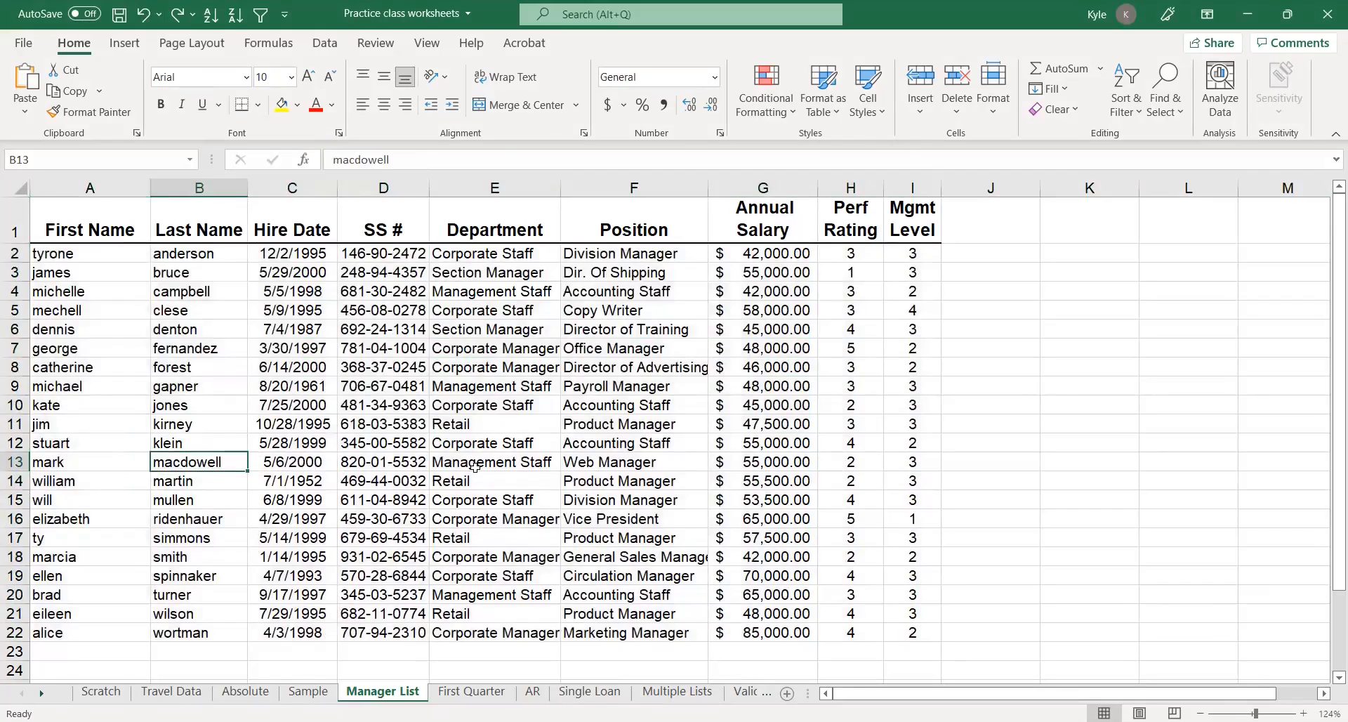
left_click_drag(482, 254, 523, 385)
left_click(499, 402)
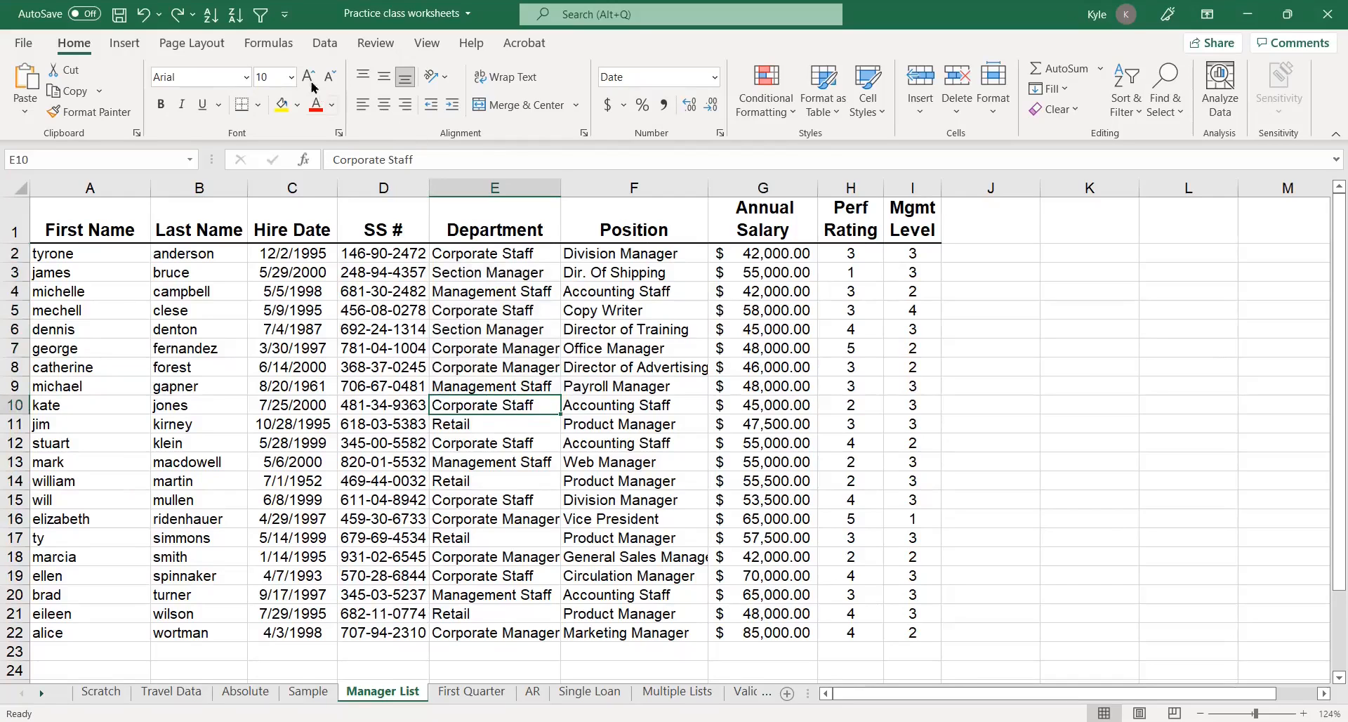
left_click(210, 14)
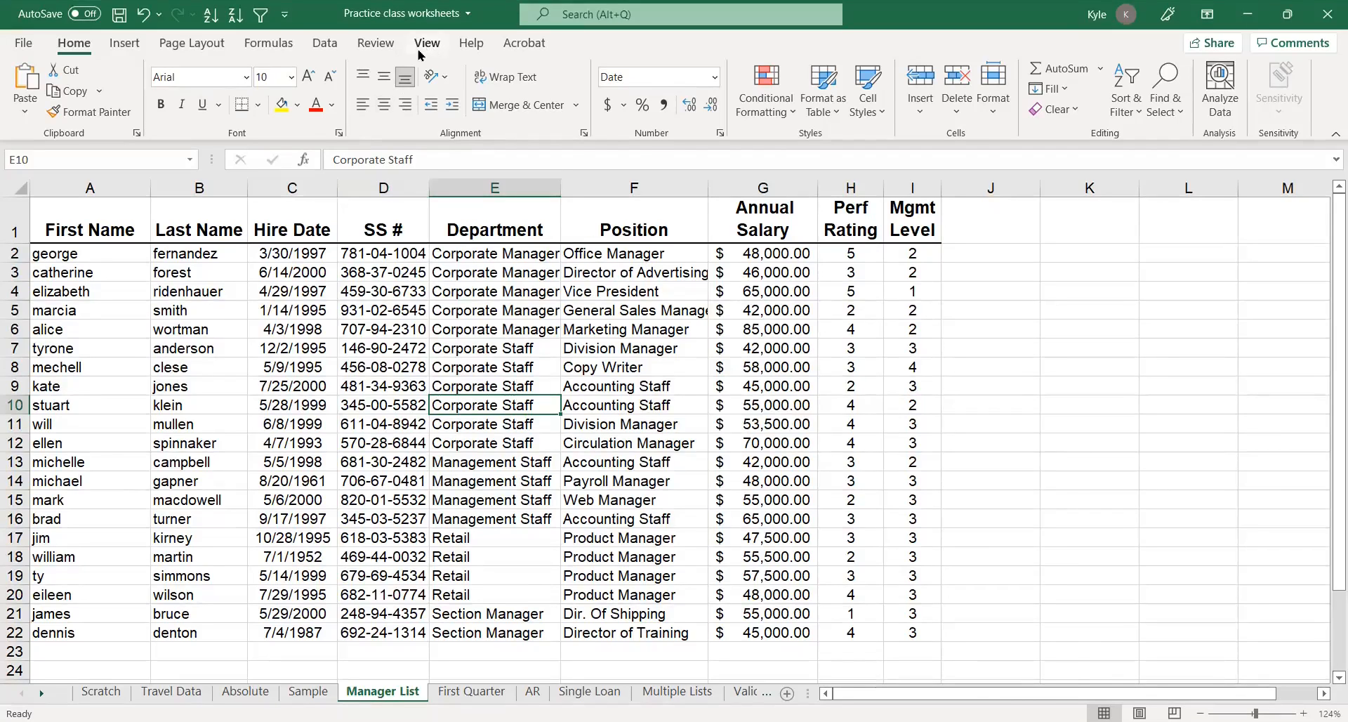
Add Subtotals at each change in Department using Sum on Annual Salary only, clearing Mgmt Level
left_click(325, 44)
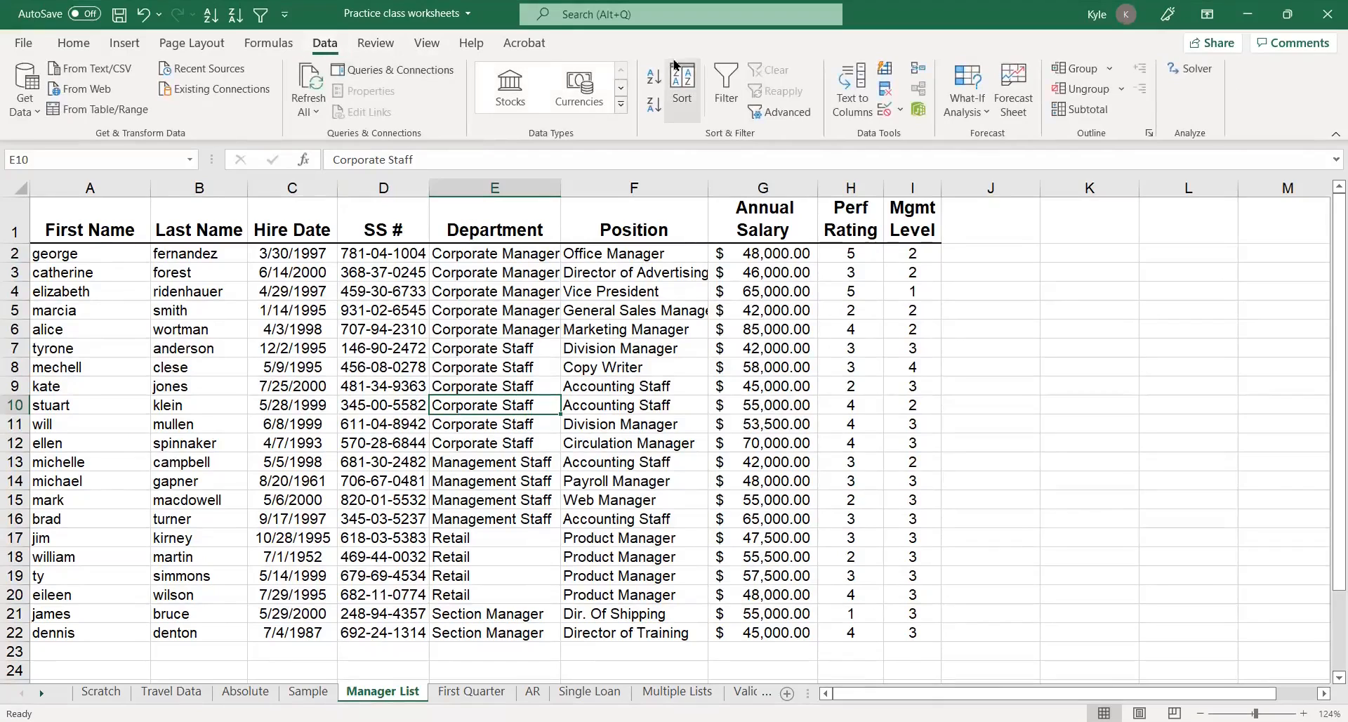
left_click(1087, 111)
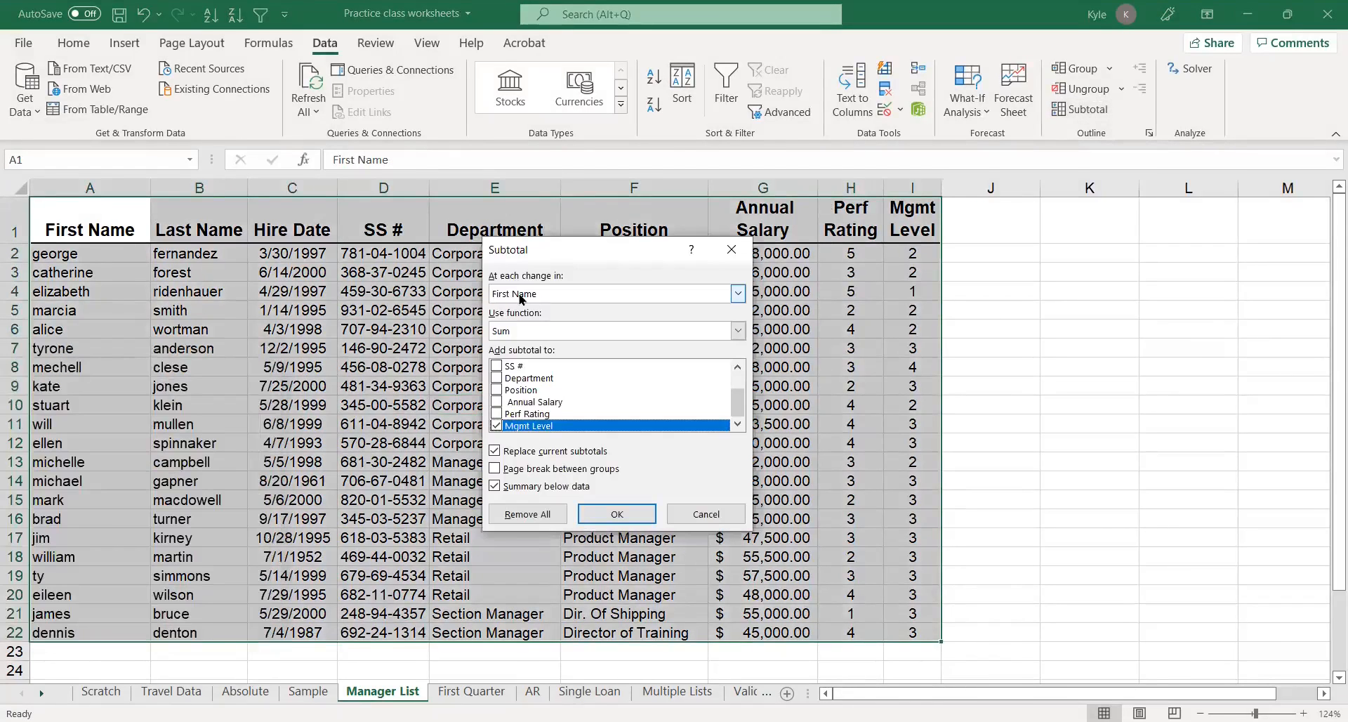
left_click(519, 295)
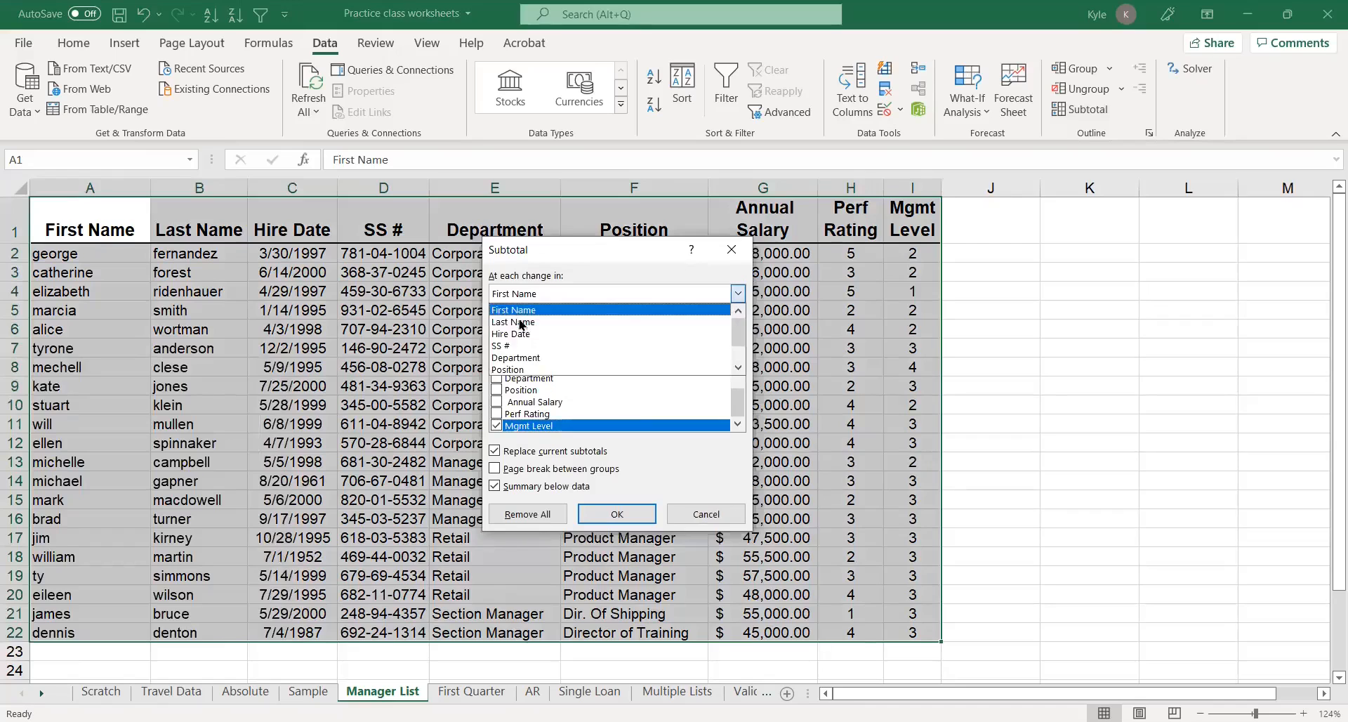
left_click(526, 359)
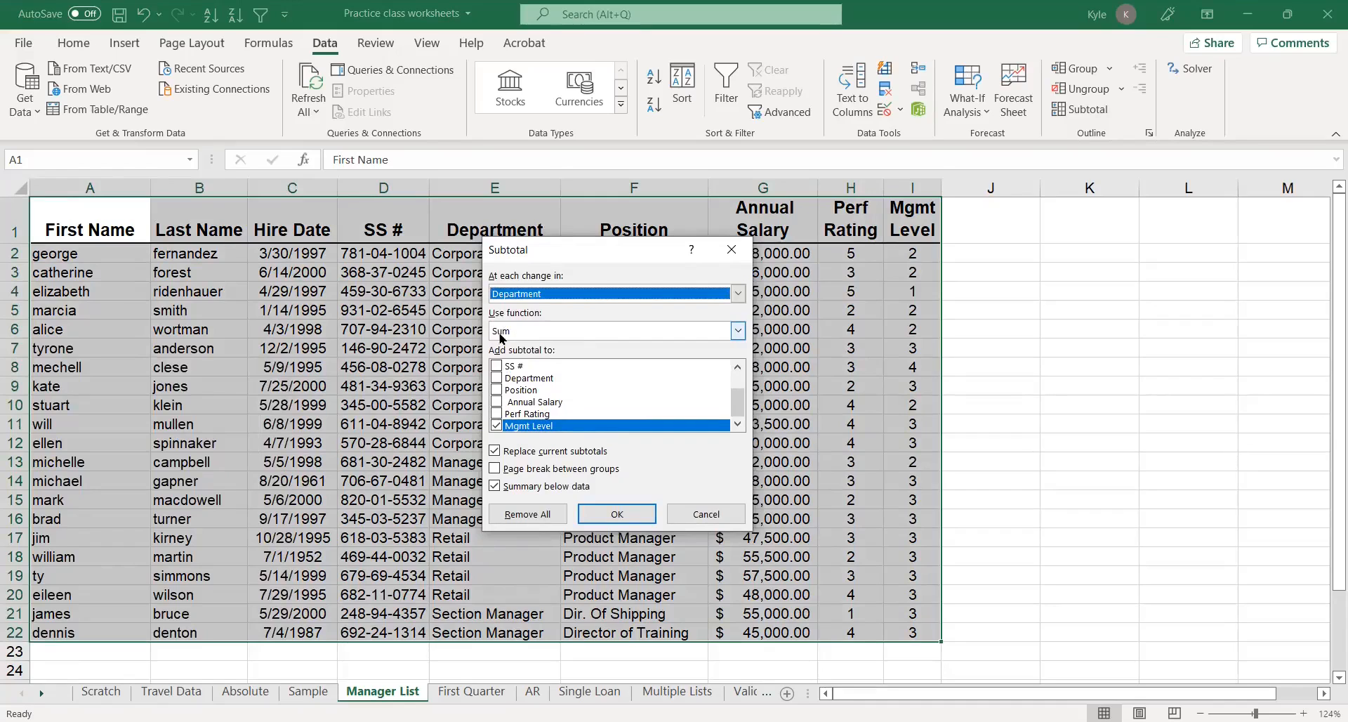
left_click(496, 426)
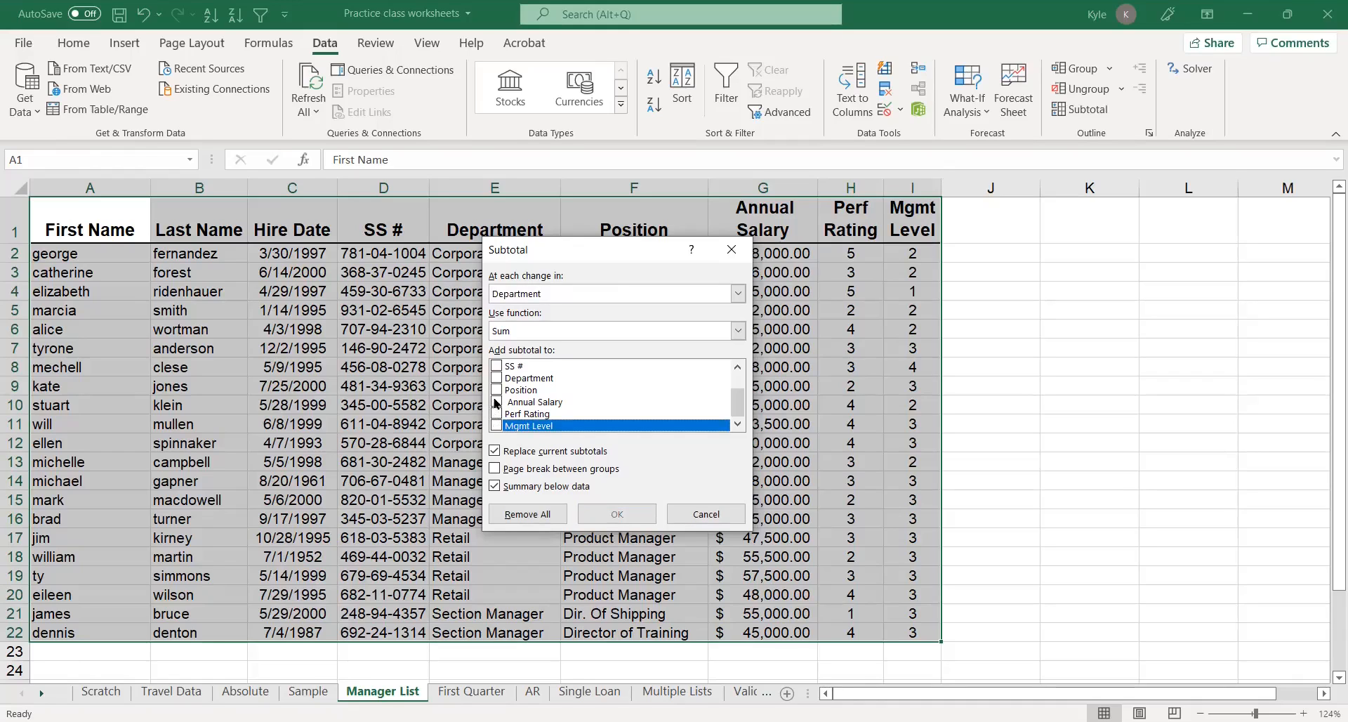
left_click(496, 402)
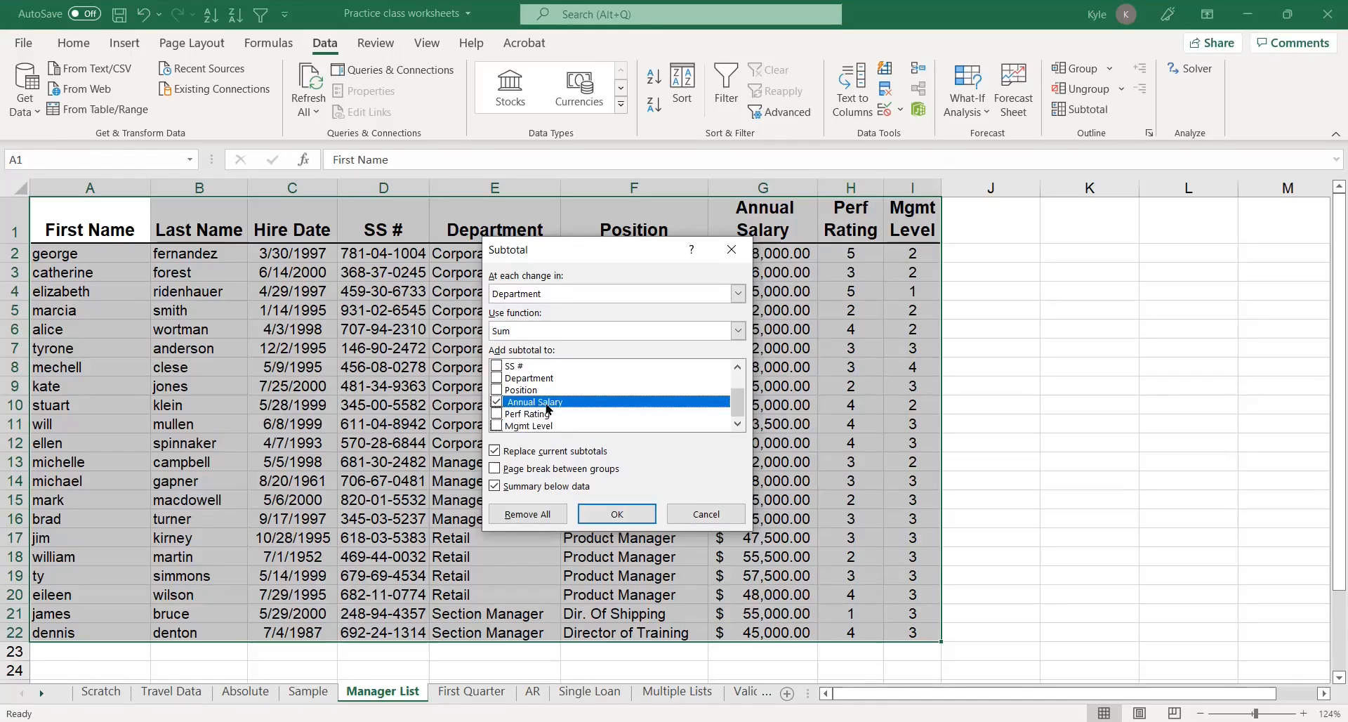
left_click(602, 516)
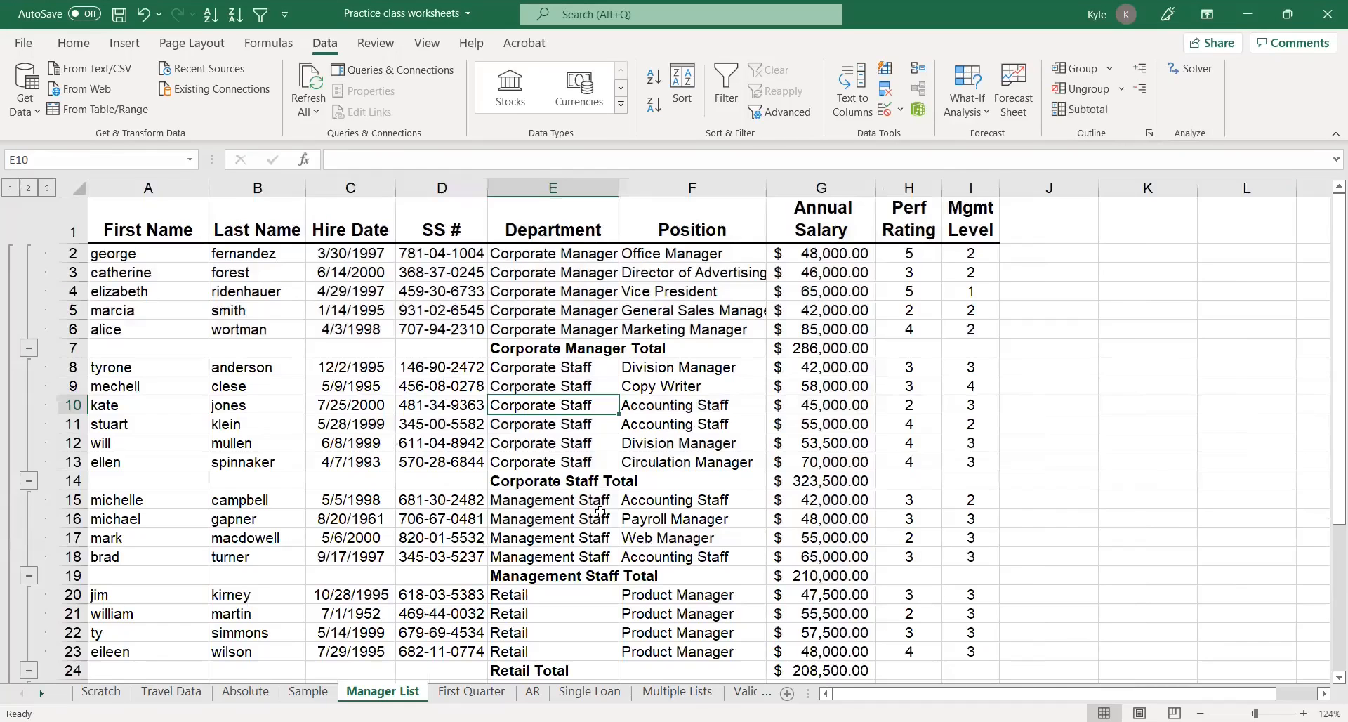
Inspect the SUBTOTAL formulas in the department total salary cells
left_click(814, 353)
left_click(811, 480)
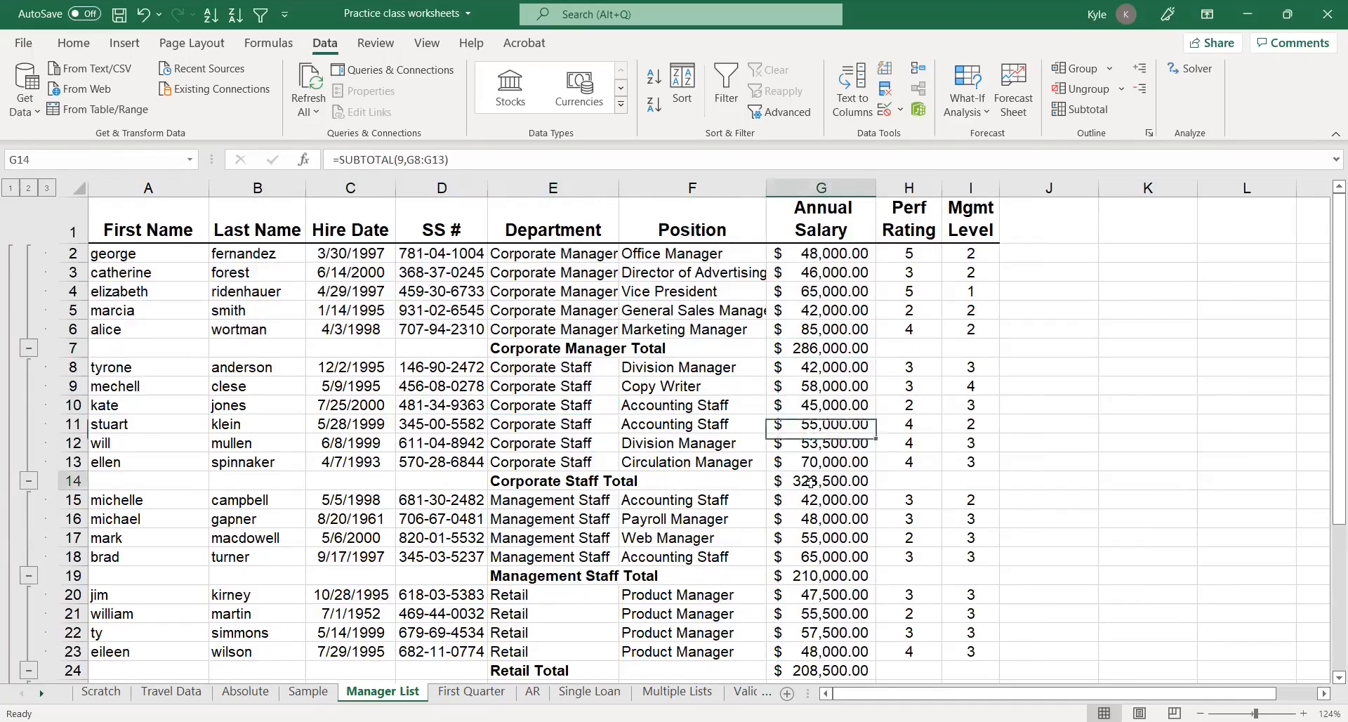
left_click(809, 578)
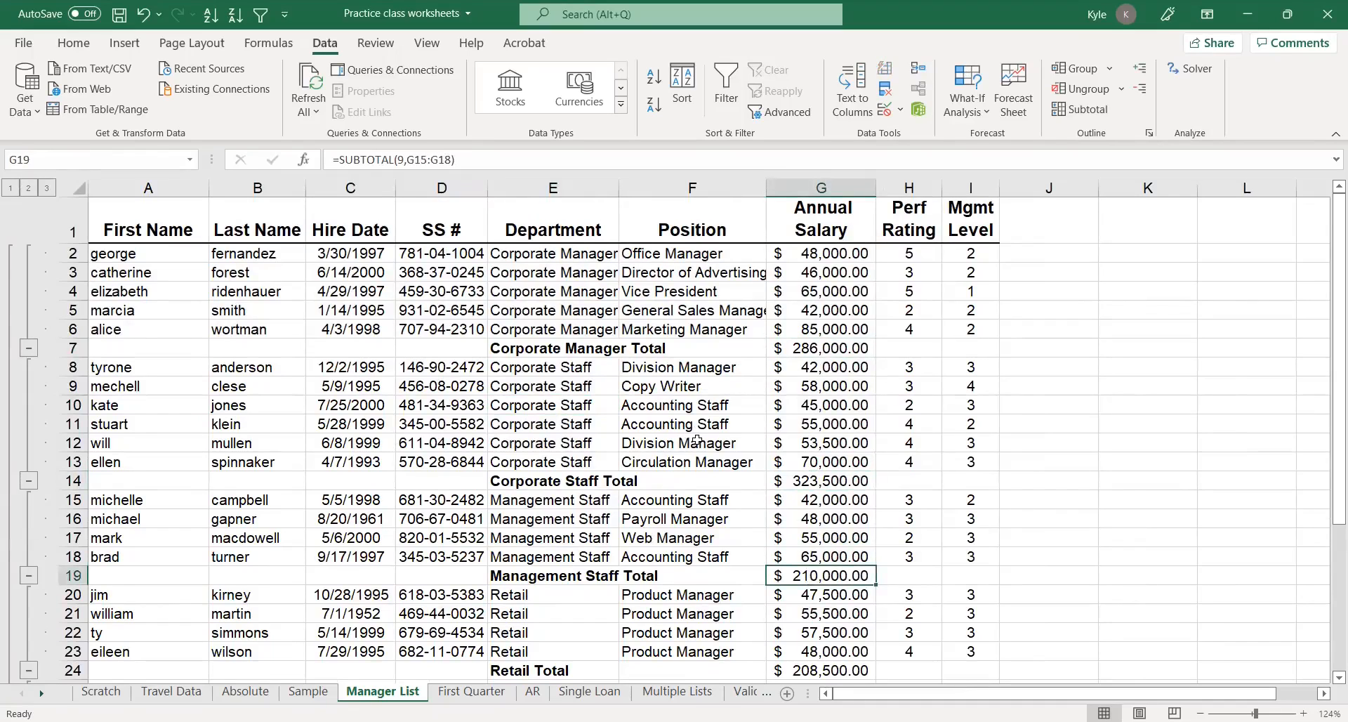
Collapse the outline to show only the grand total and autofit the Annual Salary column width
left_click(12, 188)
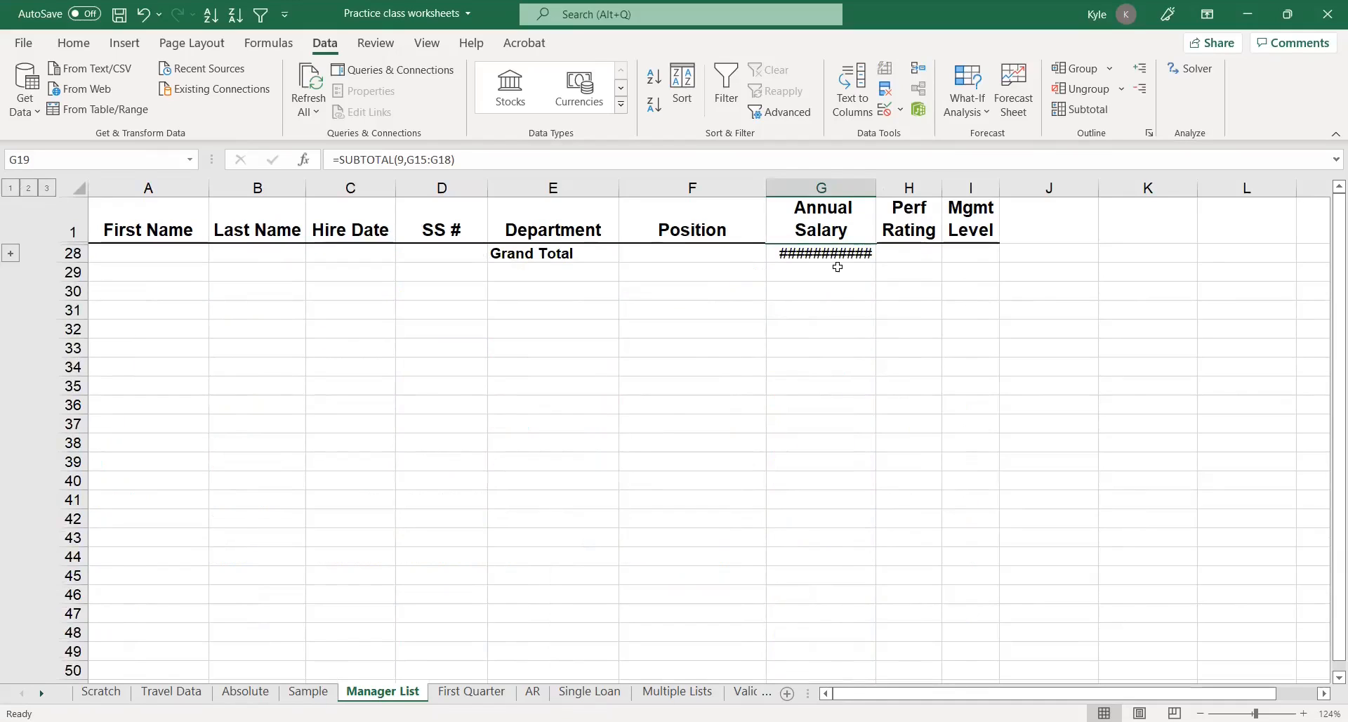
double_click(878, 181)
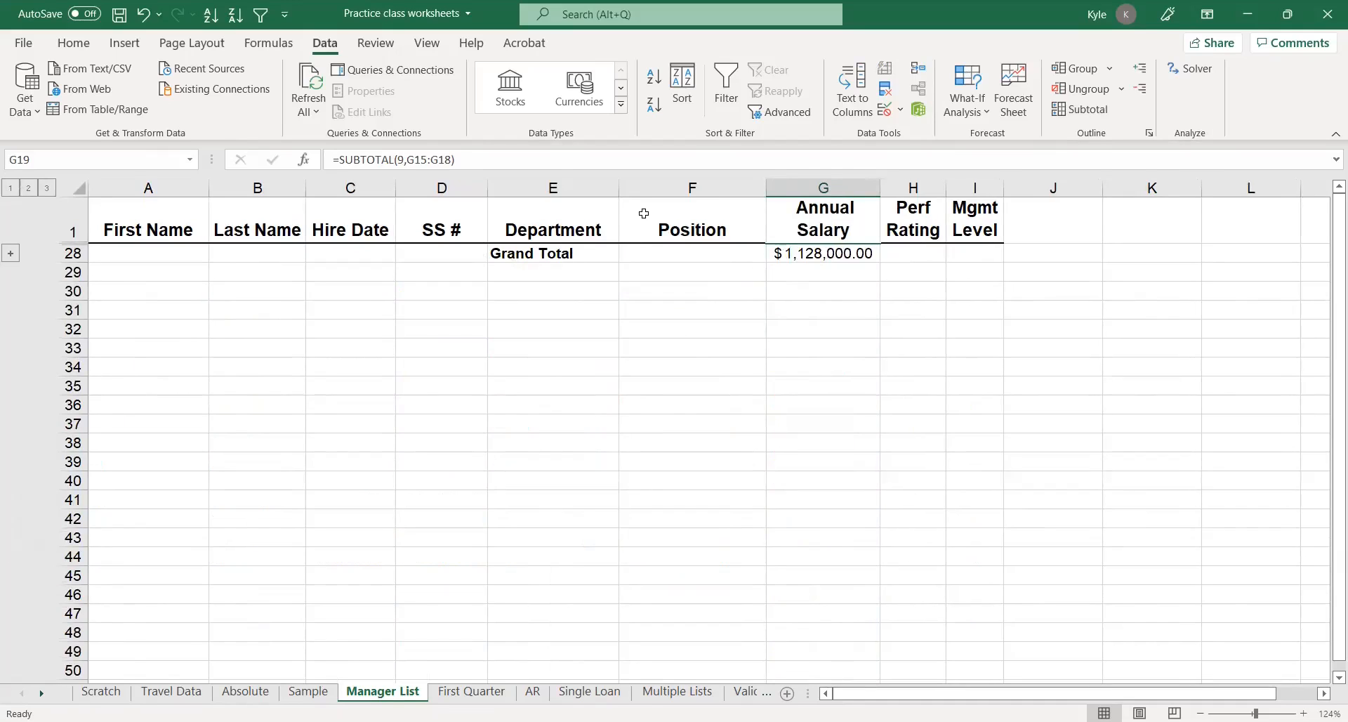
View the outline at the department-totals level, select those salary totals, and expand back to show all rows
left_click(28, 188)
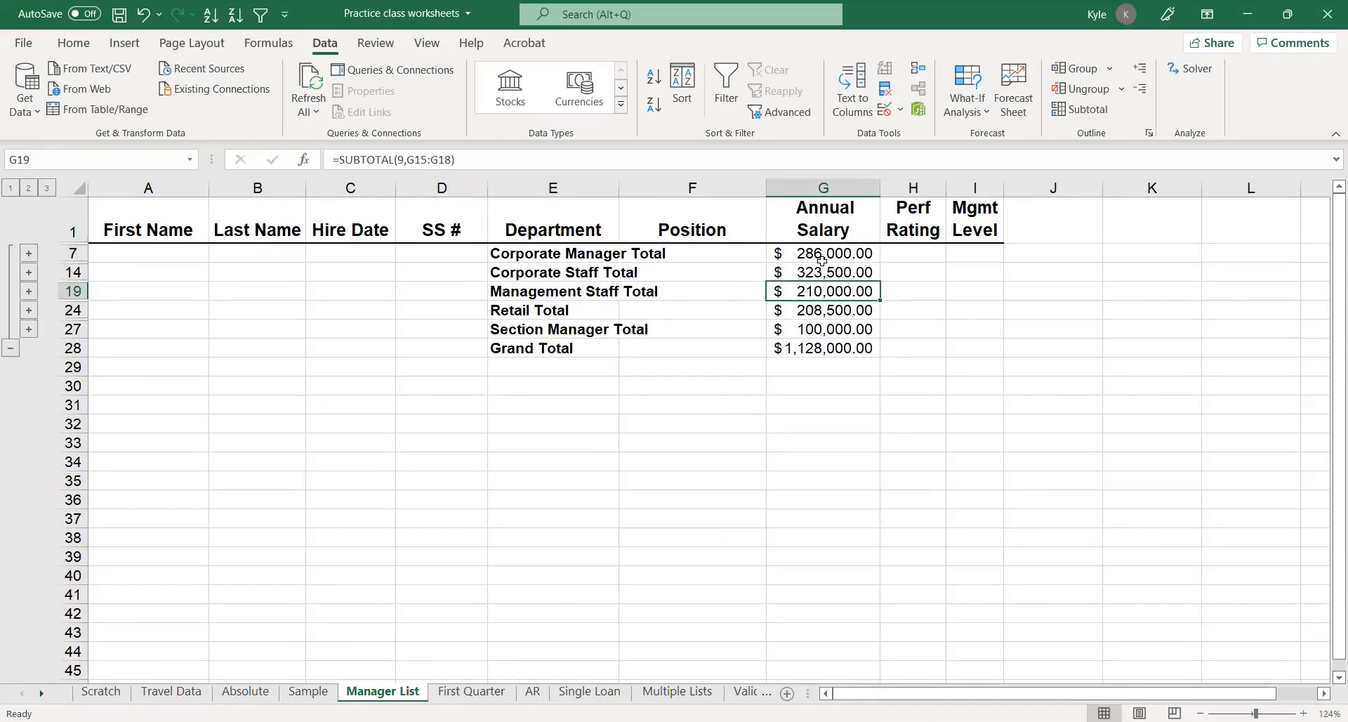
left_click_drag(822, 257, 828, 349)
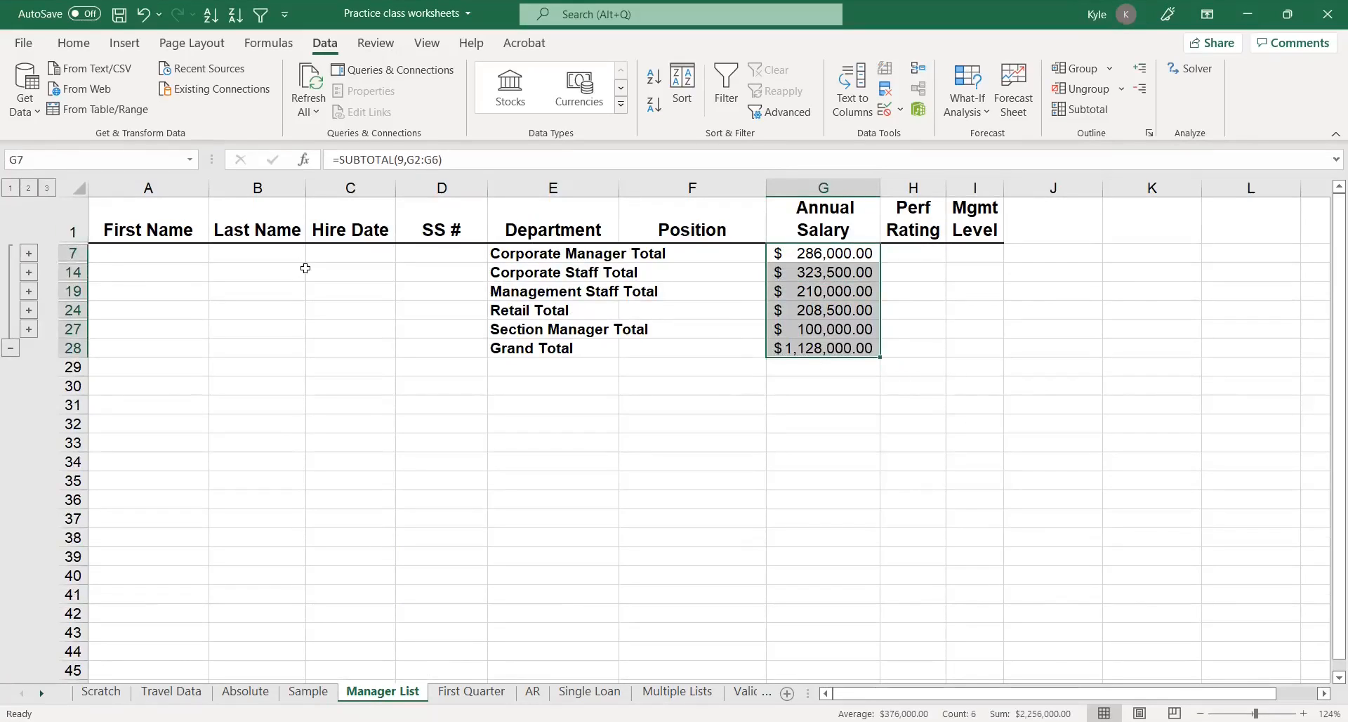
left_click(47, 188)
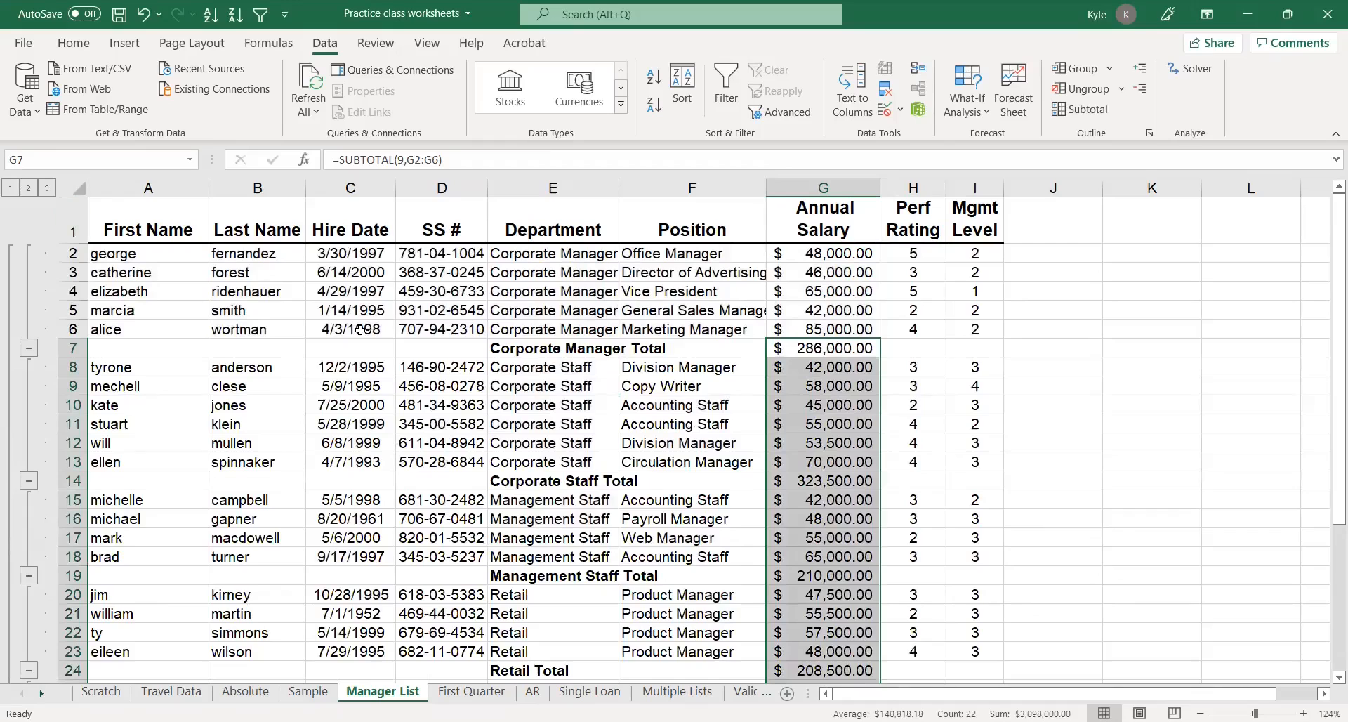
Remove all subtotals from the employee list using the Subtotal command
left_click(793, 364)
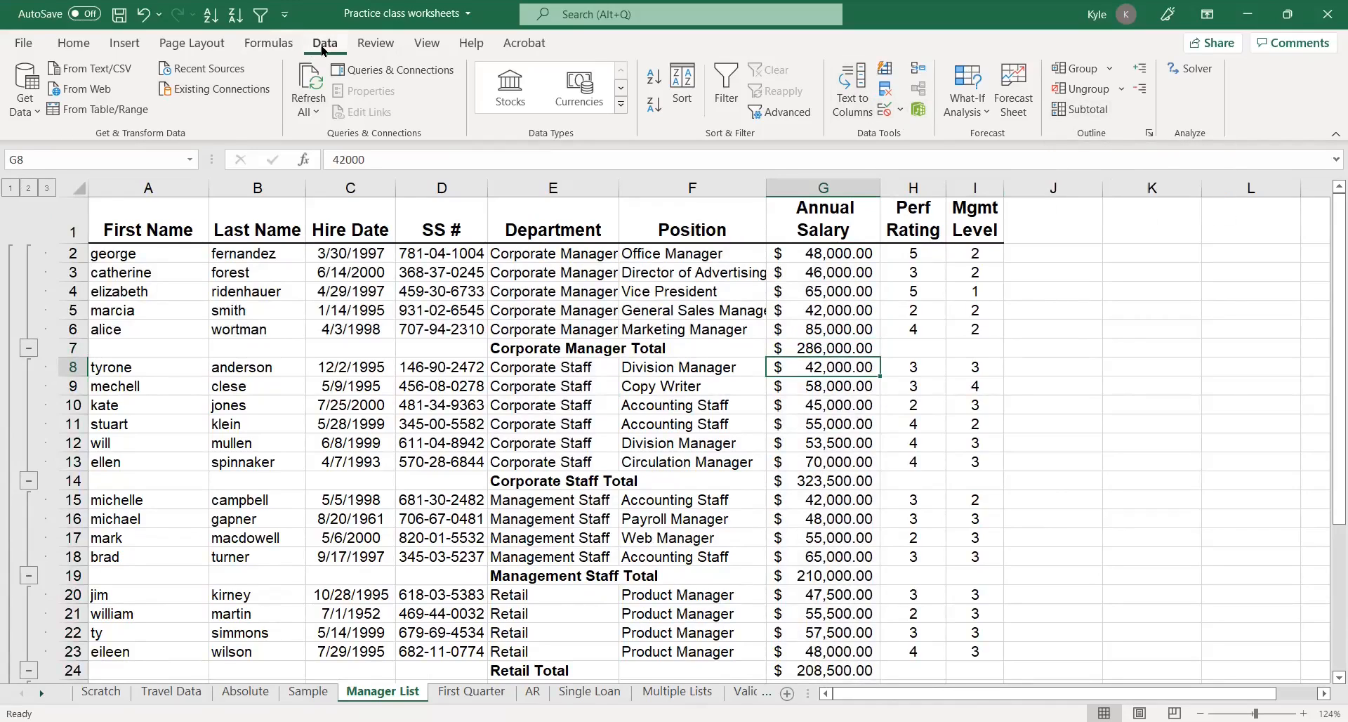
left_click(1062, 118)
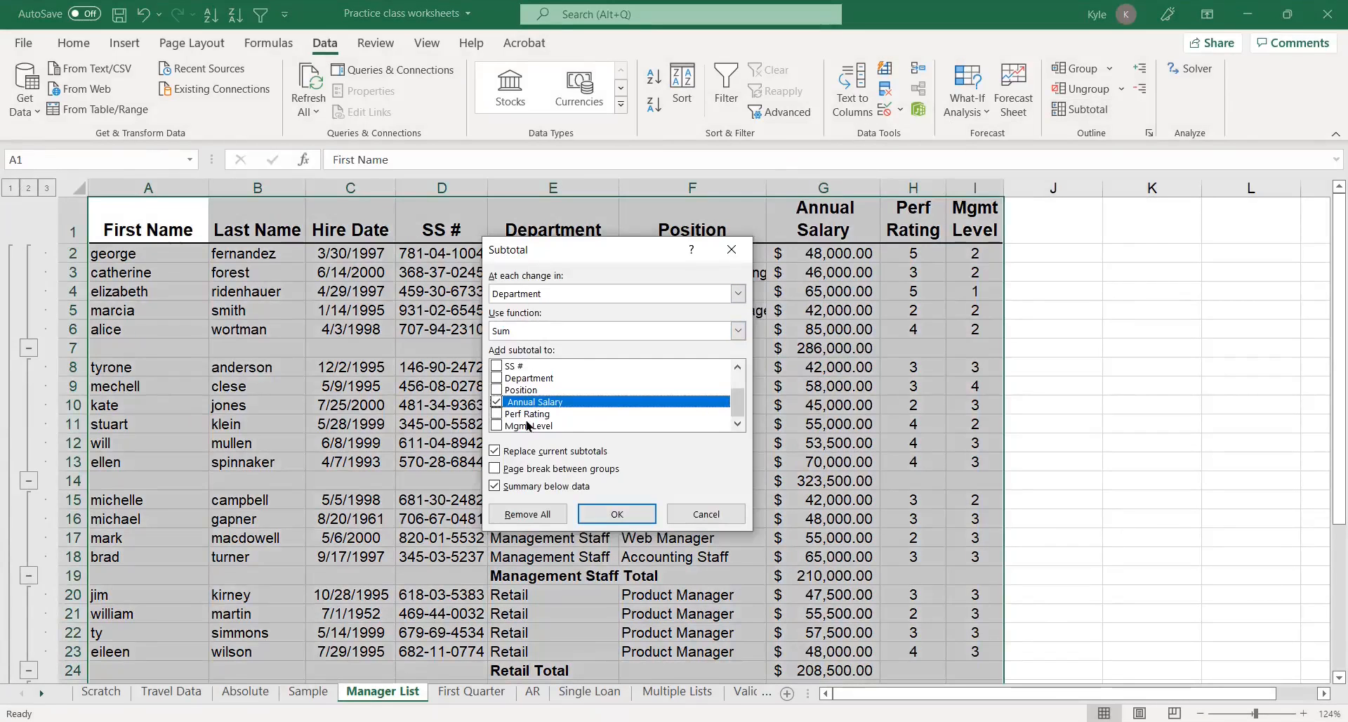
left_click(535, 514)
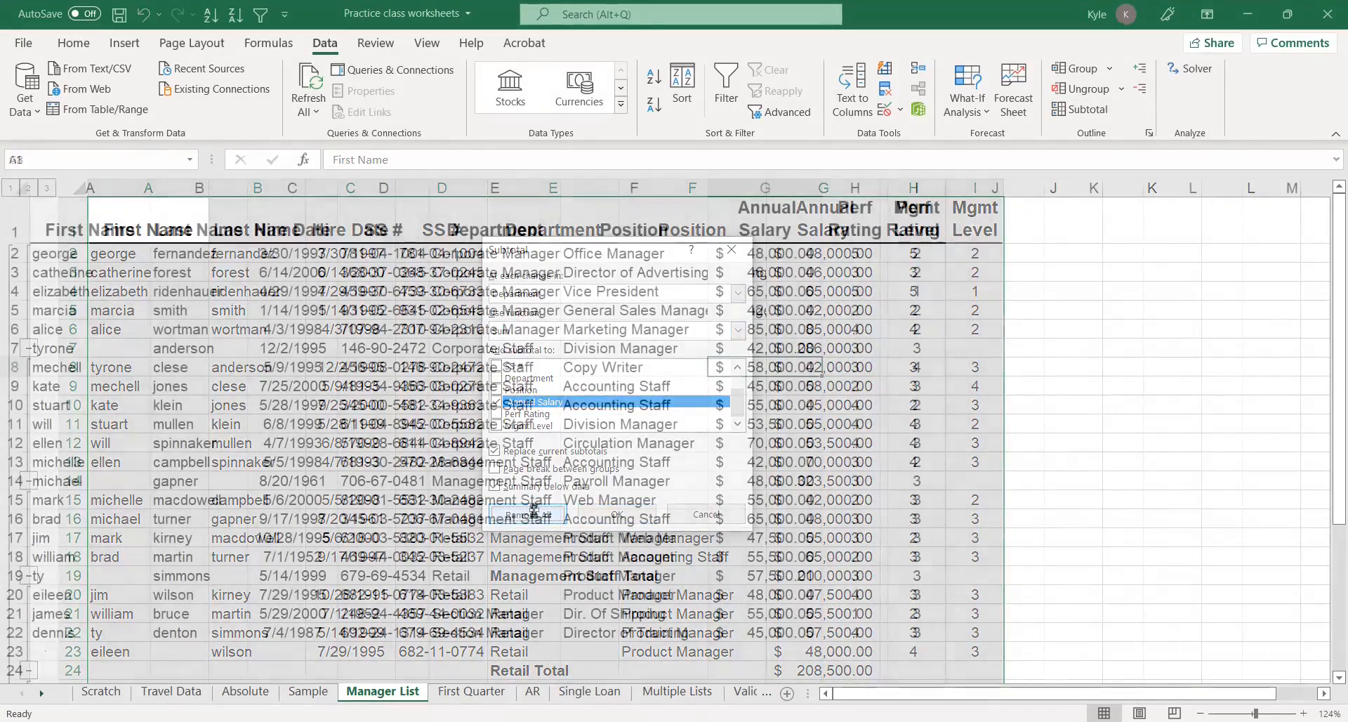